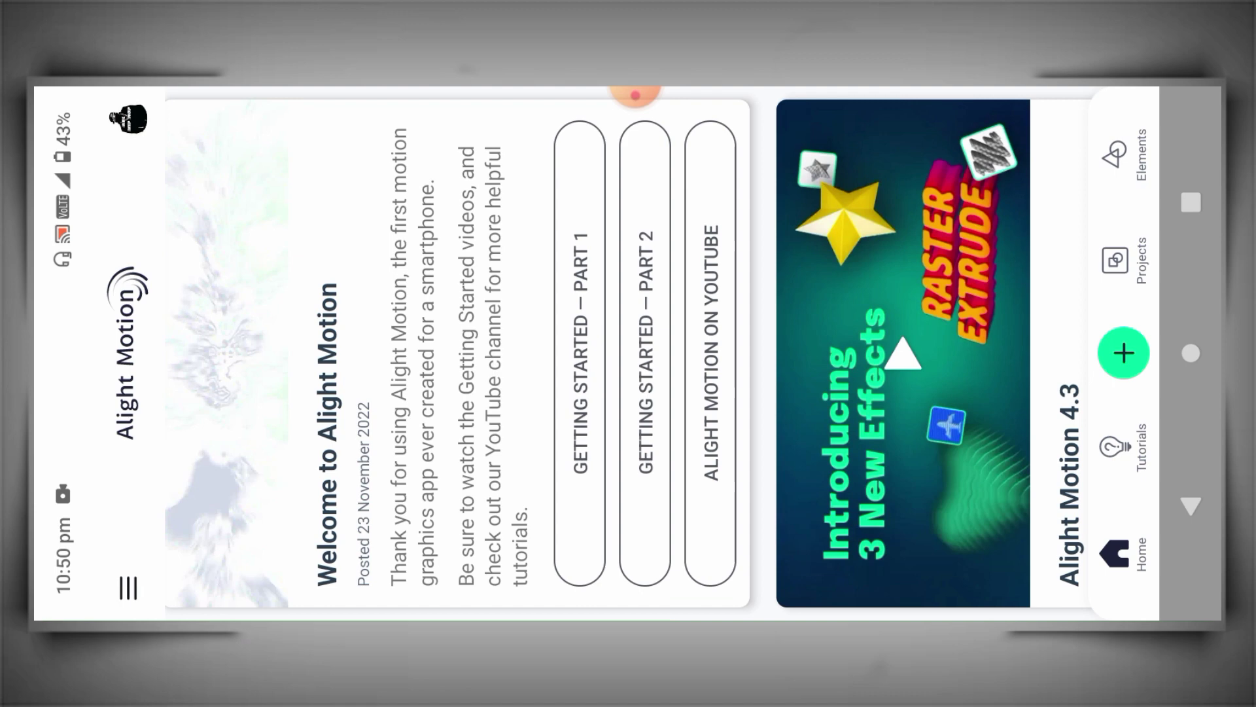
# Open Beat Mark and fill the Add Image placeholder with the striped-sweater photo
pyautogui.click(1115, 260)
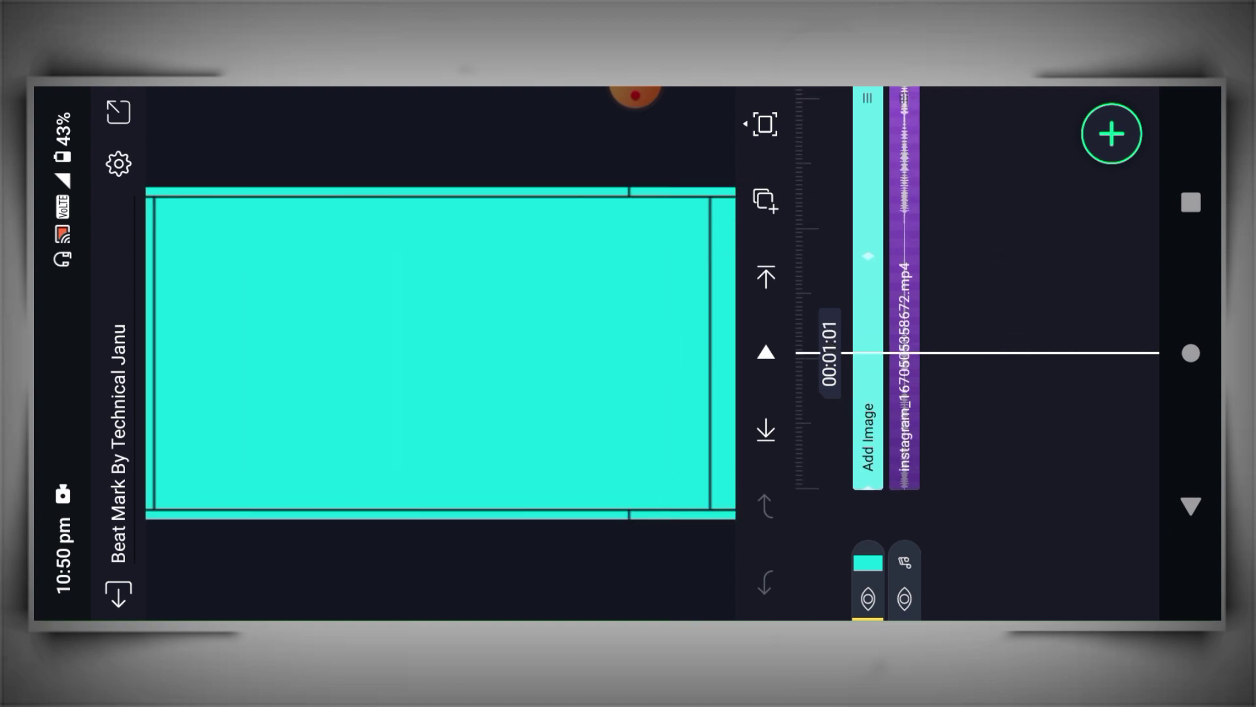
pyautogui.moveTo(1018, 250)
pyautogui.mouseDown()
pyautogui.moveTo(1054, 452)
pyautogui.moveTo(1017, 283)
pyautogui.mouseUp()
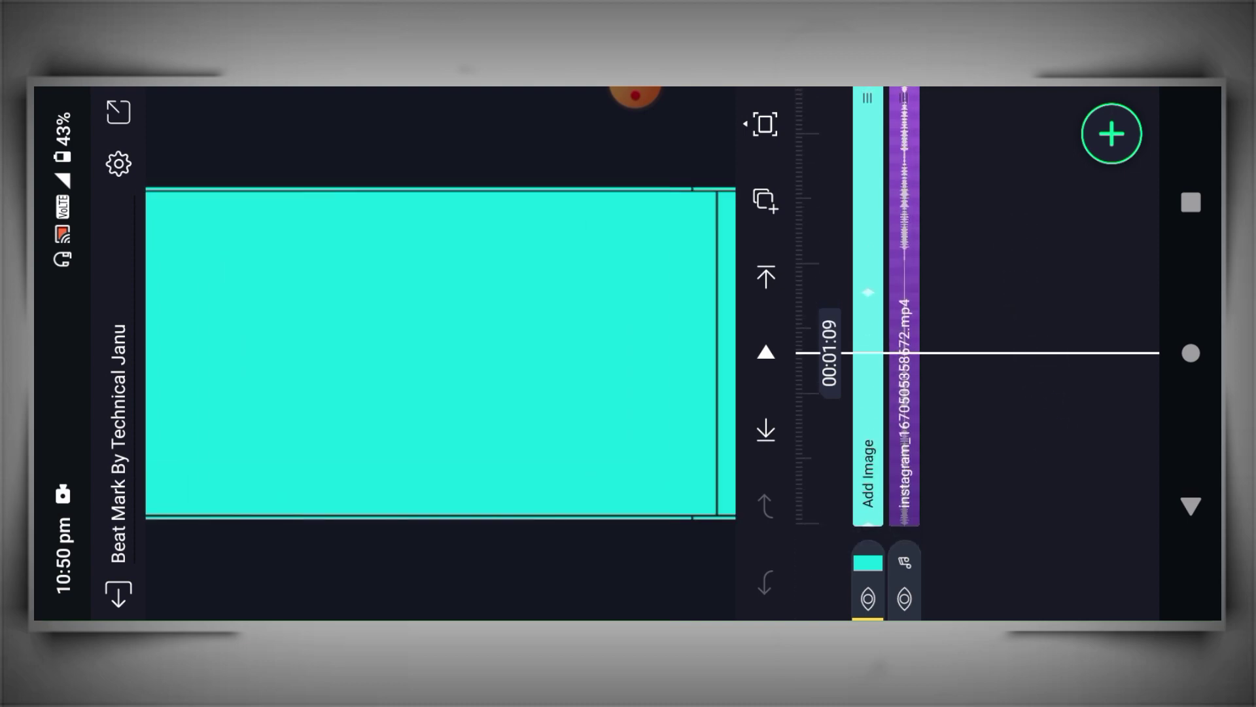
pyautogui.click(868, 456)
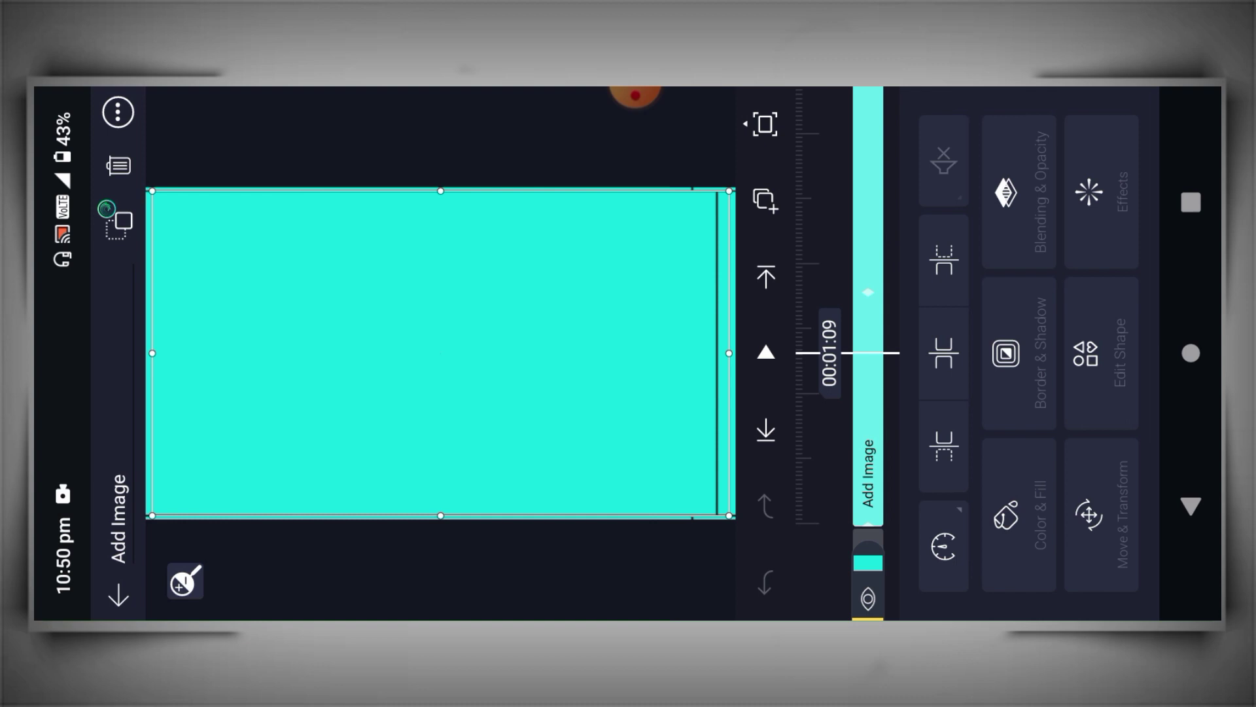
pyautogui.click(1019, 516)
pyautogui.click(1002, 125)
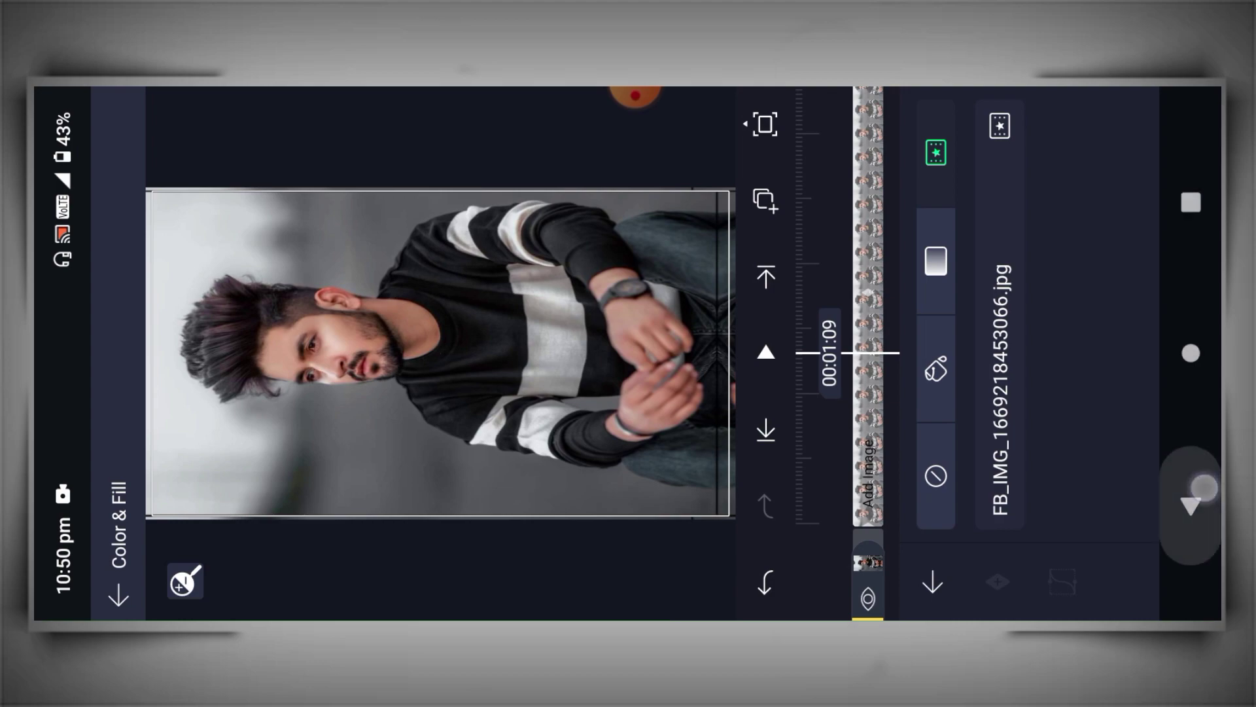
pyautogui.click(1191, 505)
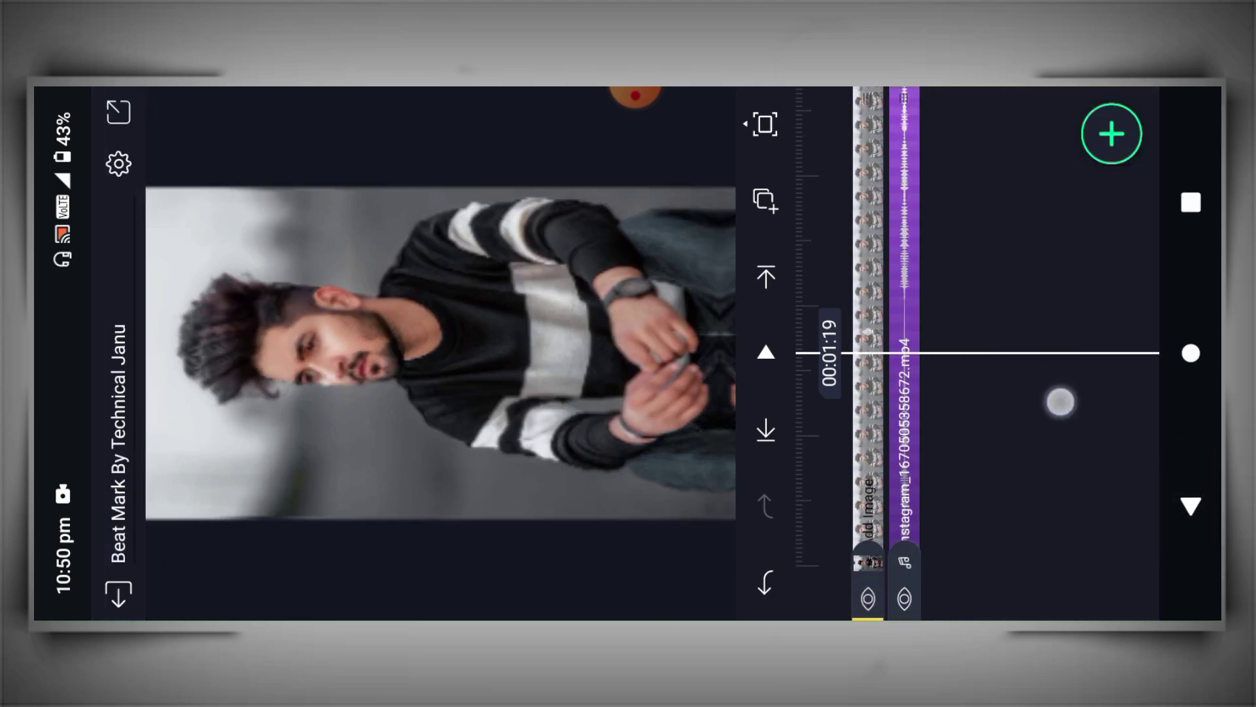
# Add the pink-hoodie photo as a layer filling the composition area
pyautogui.moveTo(1060, 401)
pyautogui.mouseDown()
pyautogui.moveTo(1062, 525)
pyautogui.moveTo(1021, 500)
pyautogui.mouseUp()
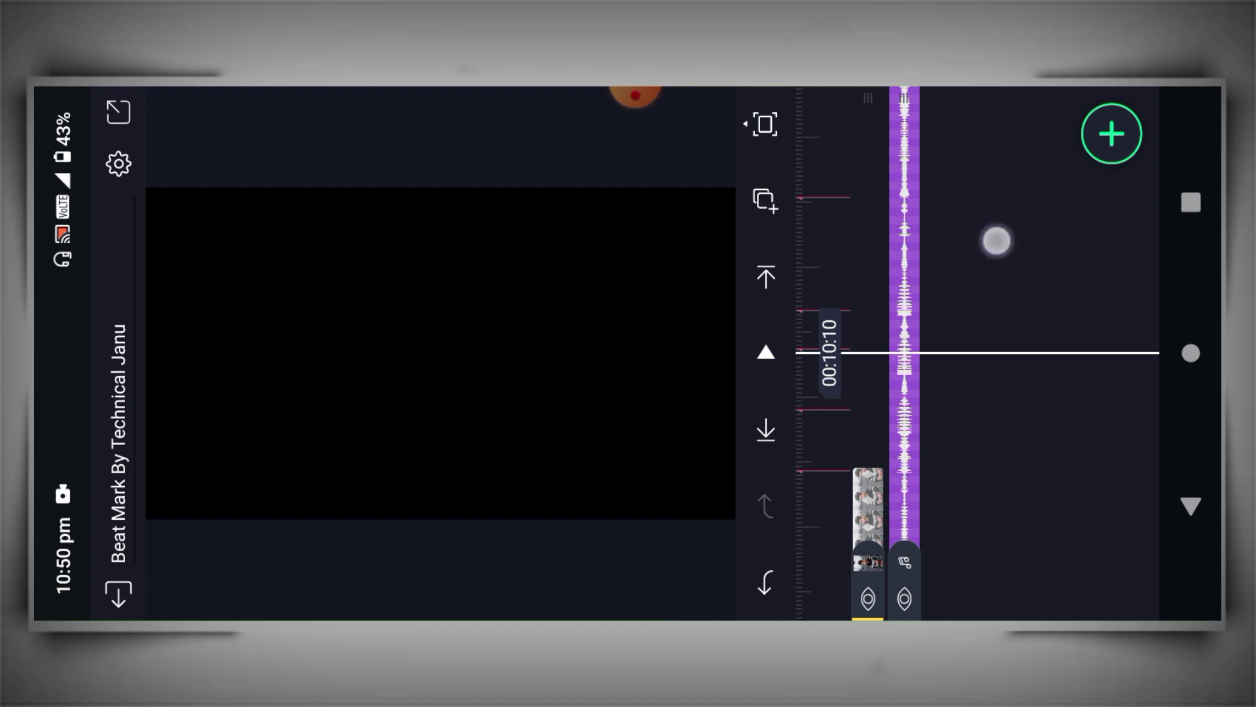
pyautogui.moveTo(995, 239); pyautogui.dragTo(1002, 279)
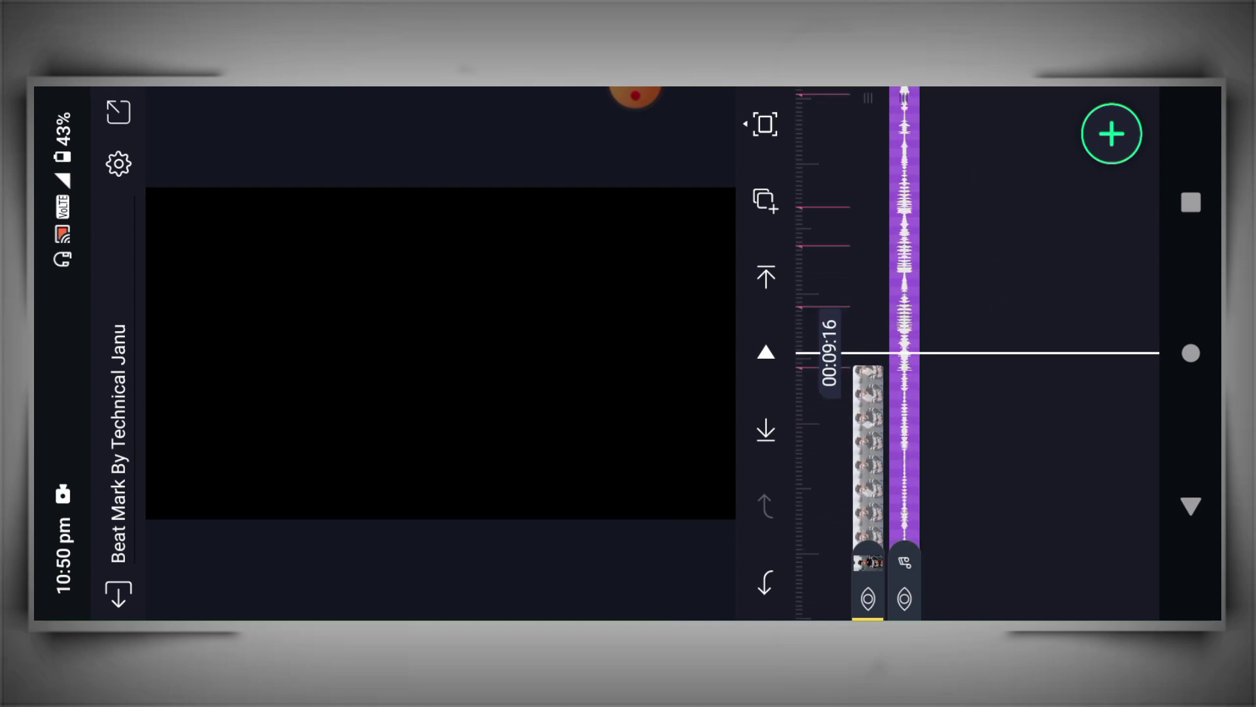
pyautogui.click(767, 431)
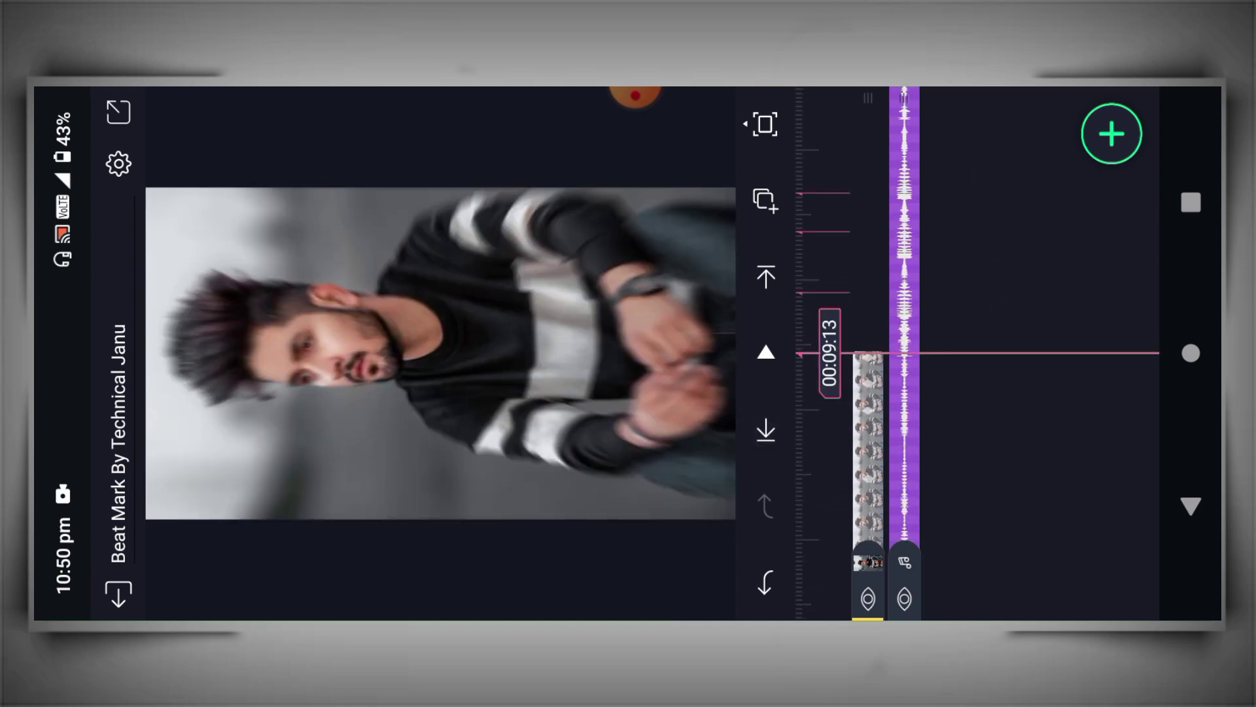
pyautogui.click(1111, 134)
pyautogui.click(872, 473)
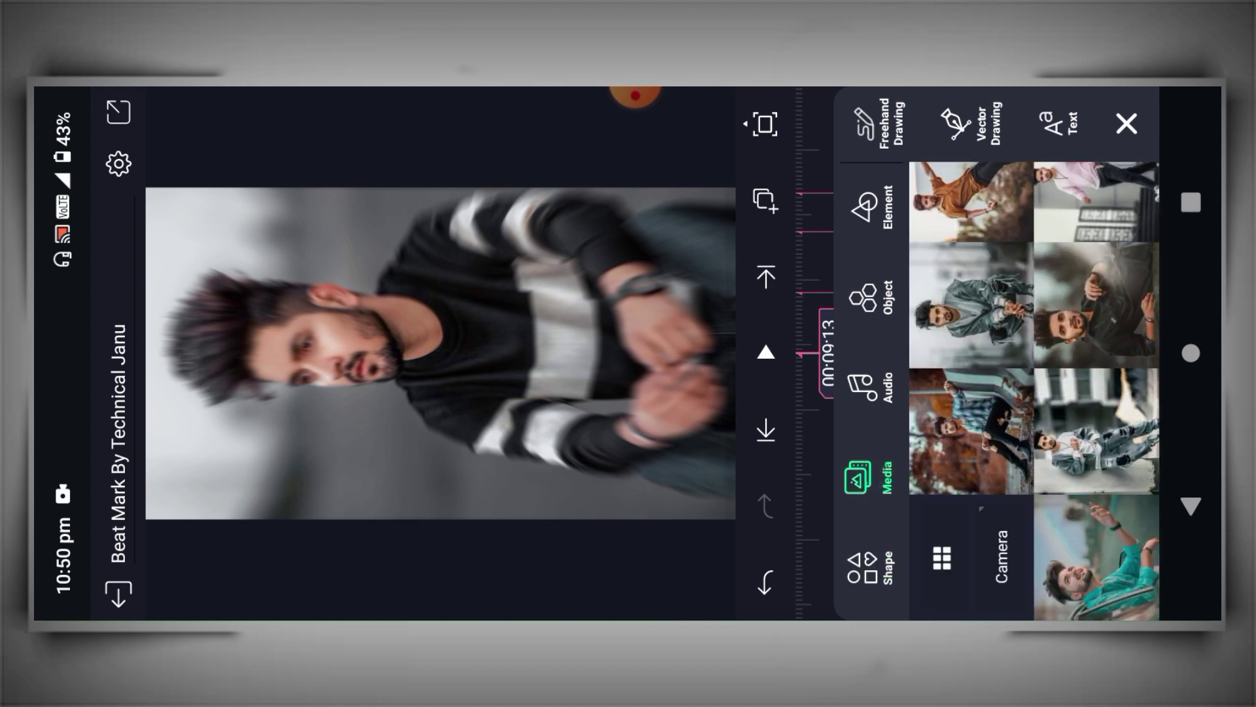
pyautogui.scroll(-3, 1035, 393)
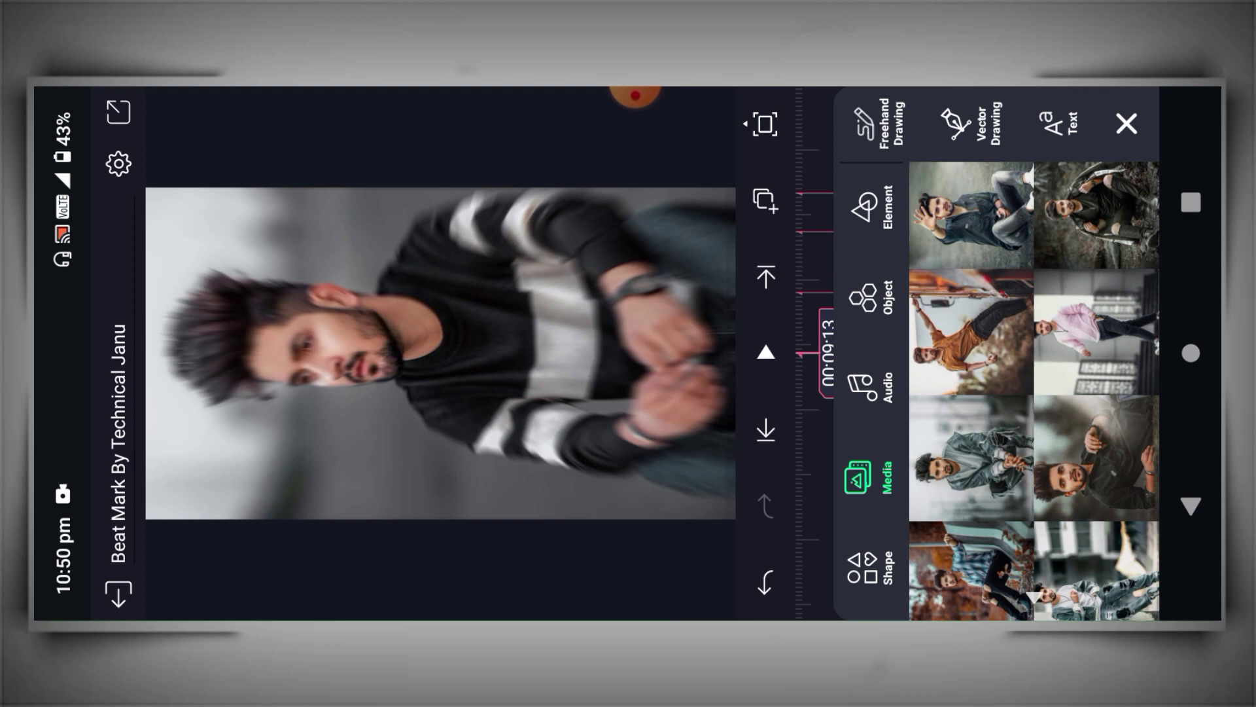
pyautogui.click(1094, 329)
pyautogui.click(118, 112)
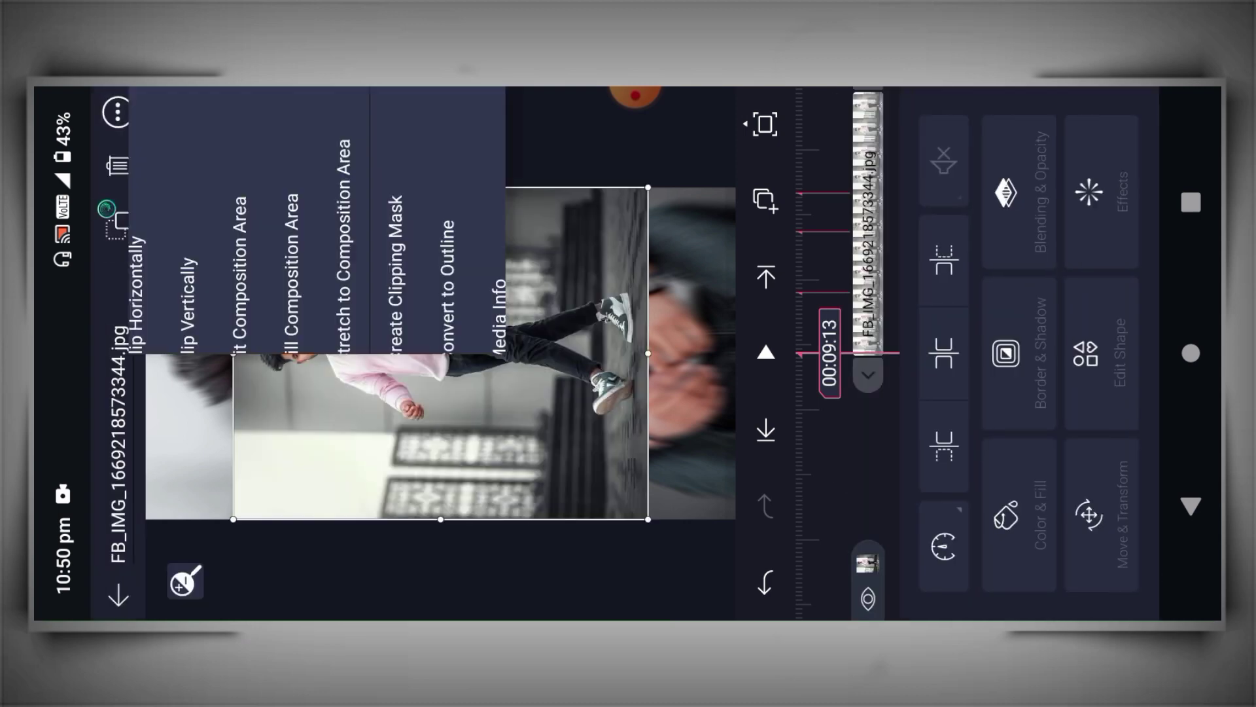
pyautogui.click(391, 236)
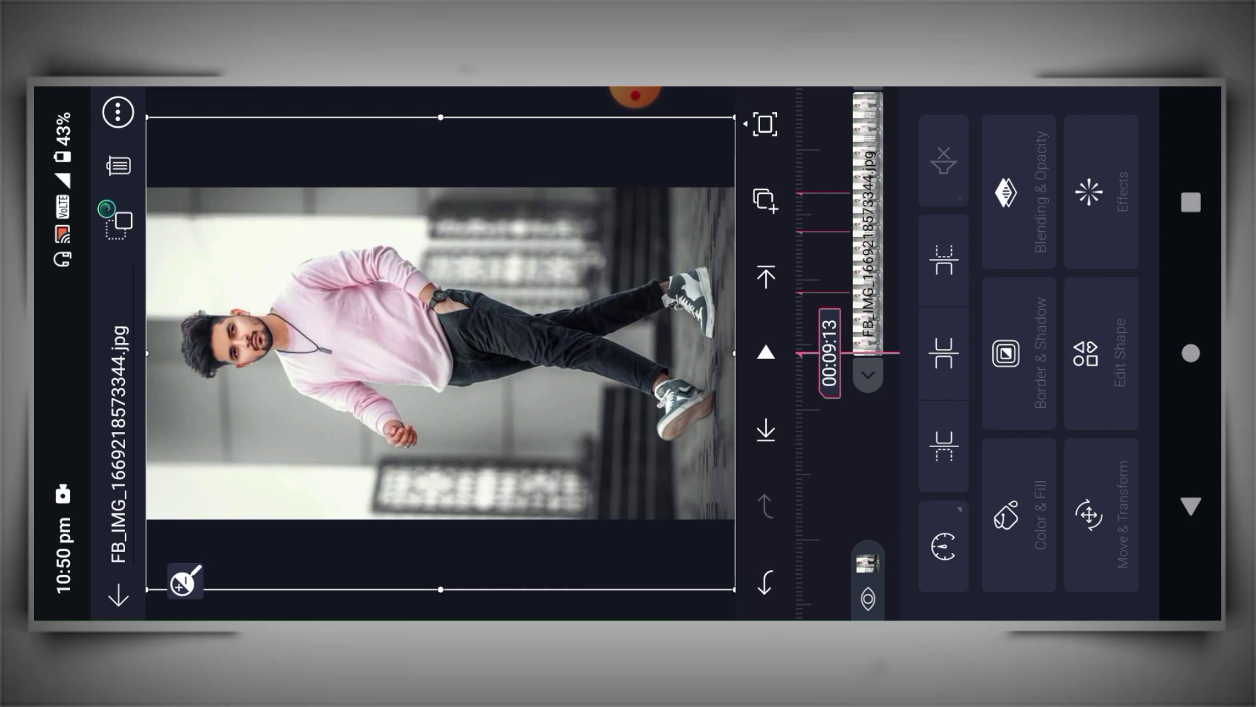
# Trim the pink-hoodie clip to end at the next beat mark
pyautogui.click(765, 273)
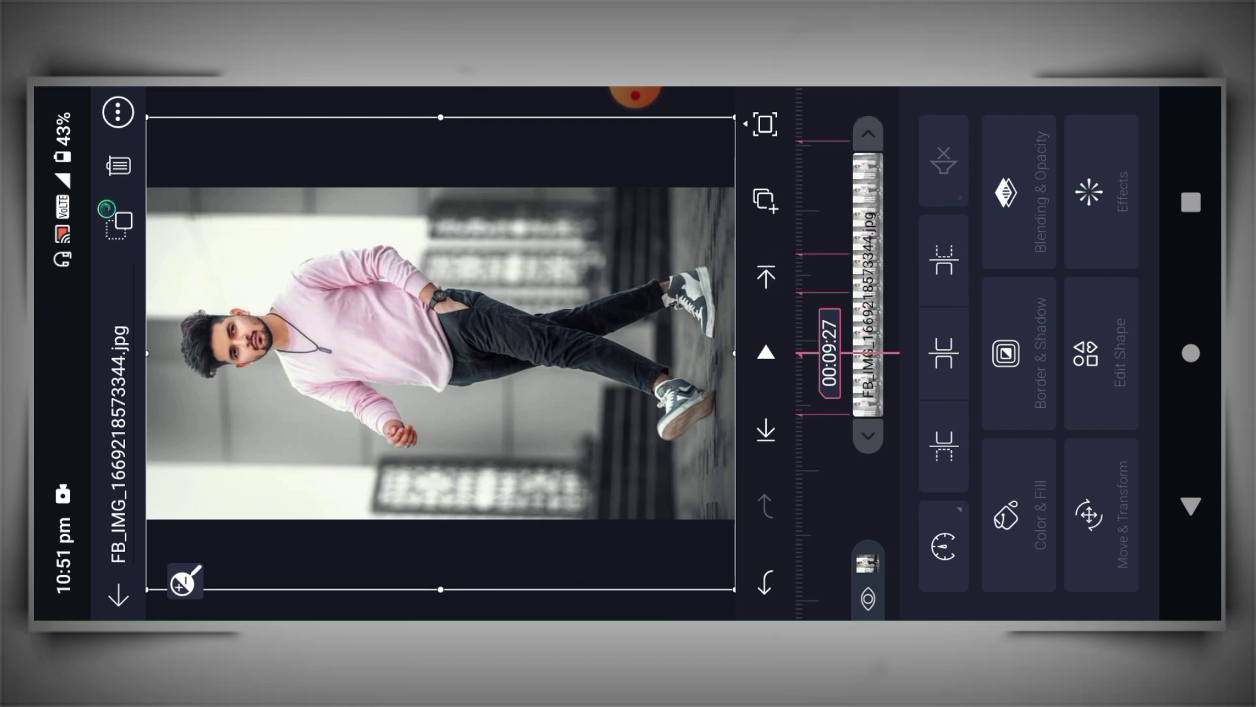
pyautogui.click(944, 261)
pyautogui.click(1191, 506)
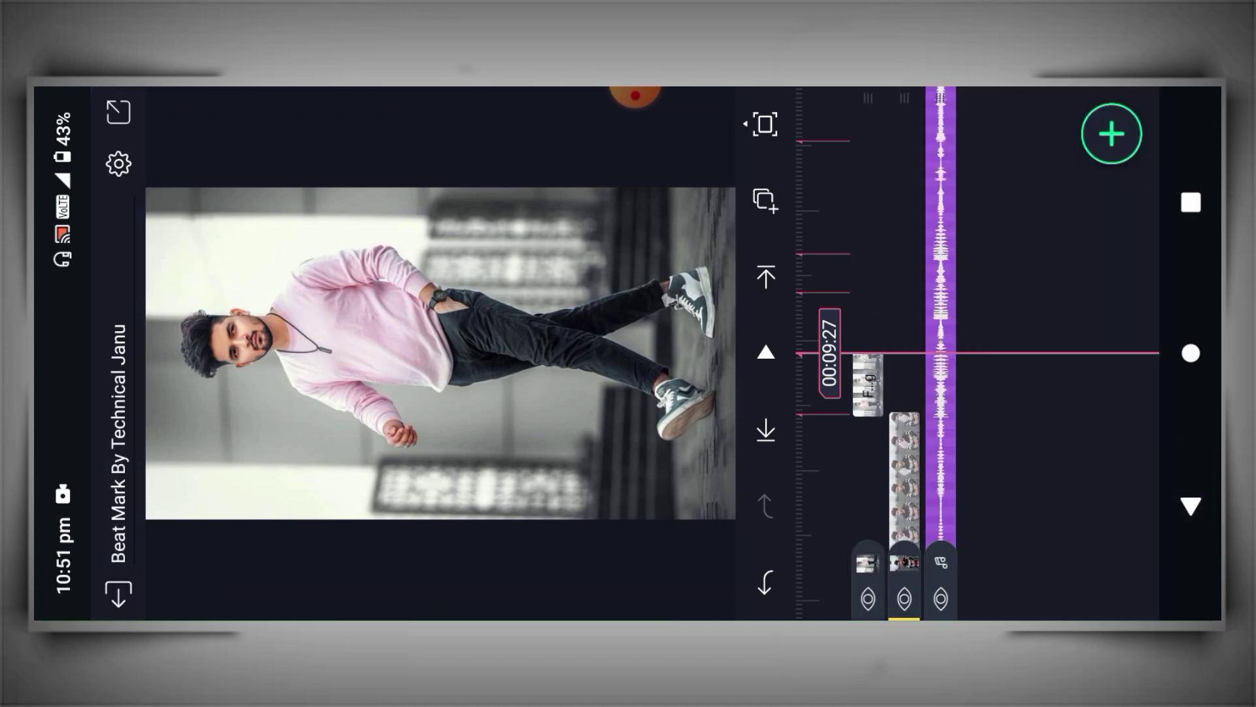
# Add the golden sunlit photo filling the frame, trimmed at the next beat mark
pyautogui.click(1112, 134)
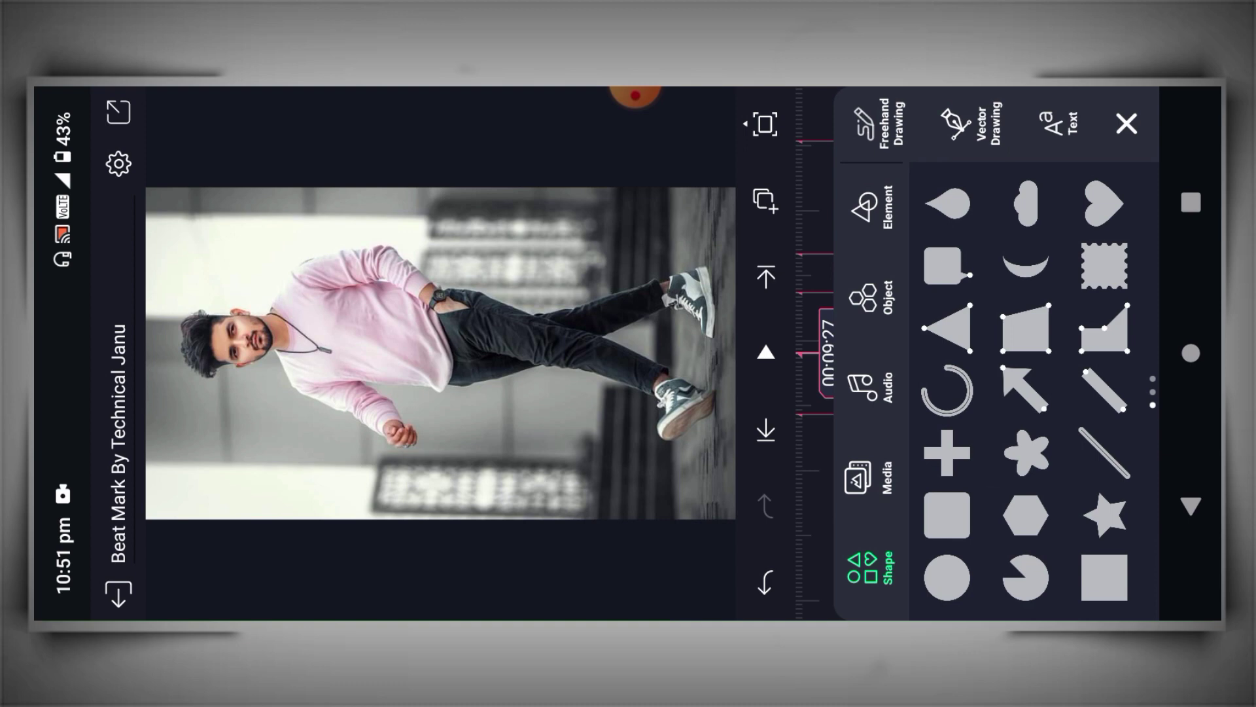
pyautogui.click(868, 477)
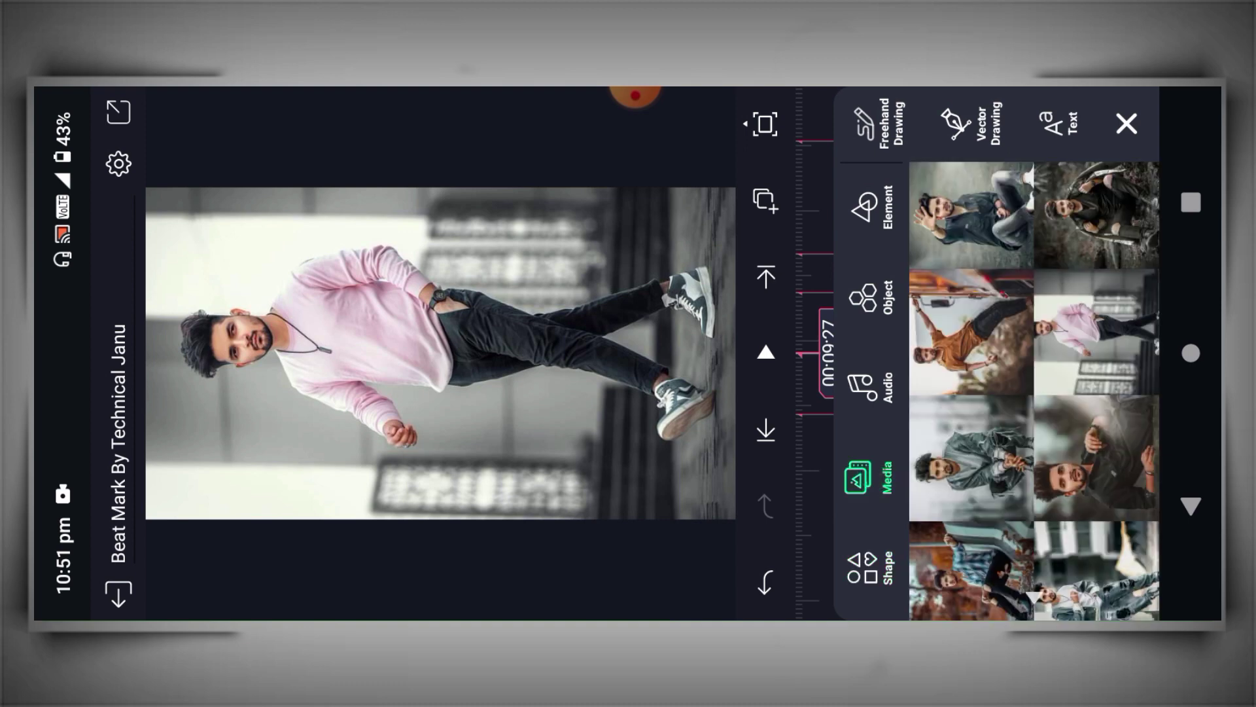
pyautogui.scroll(3, 1036, 390)
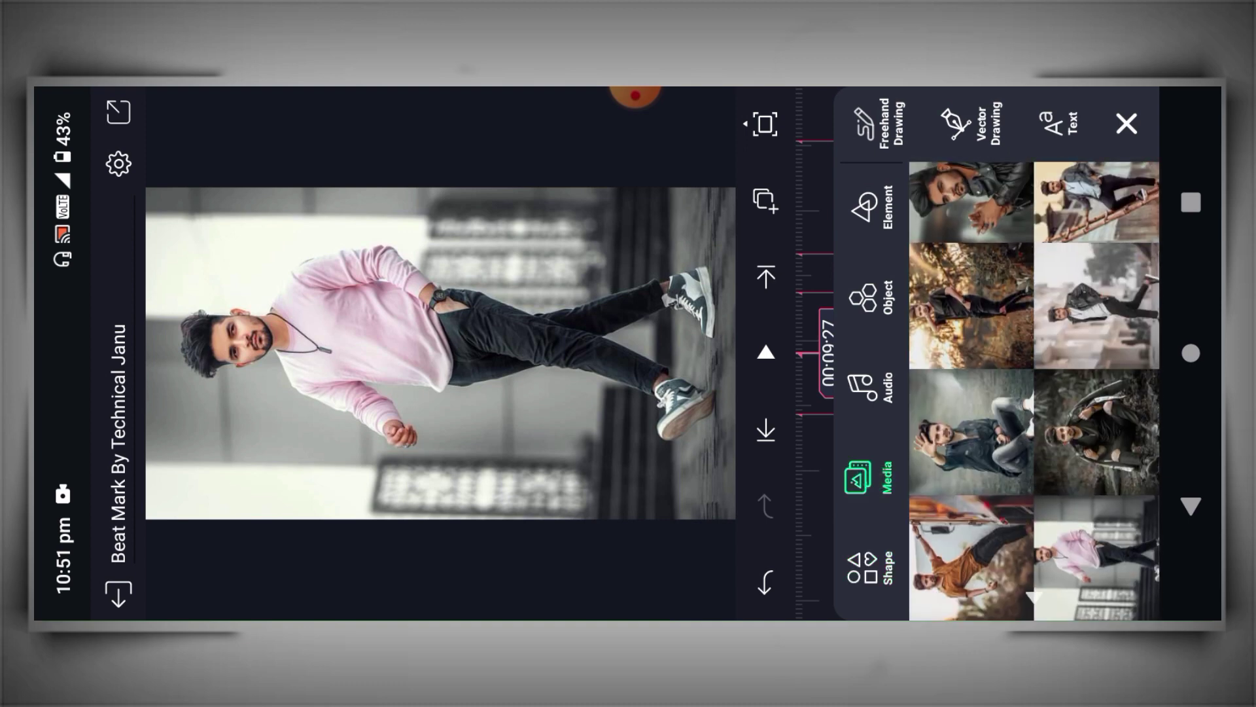
pyautogui.click(951, 309)
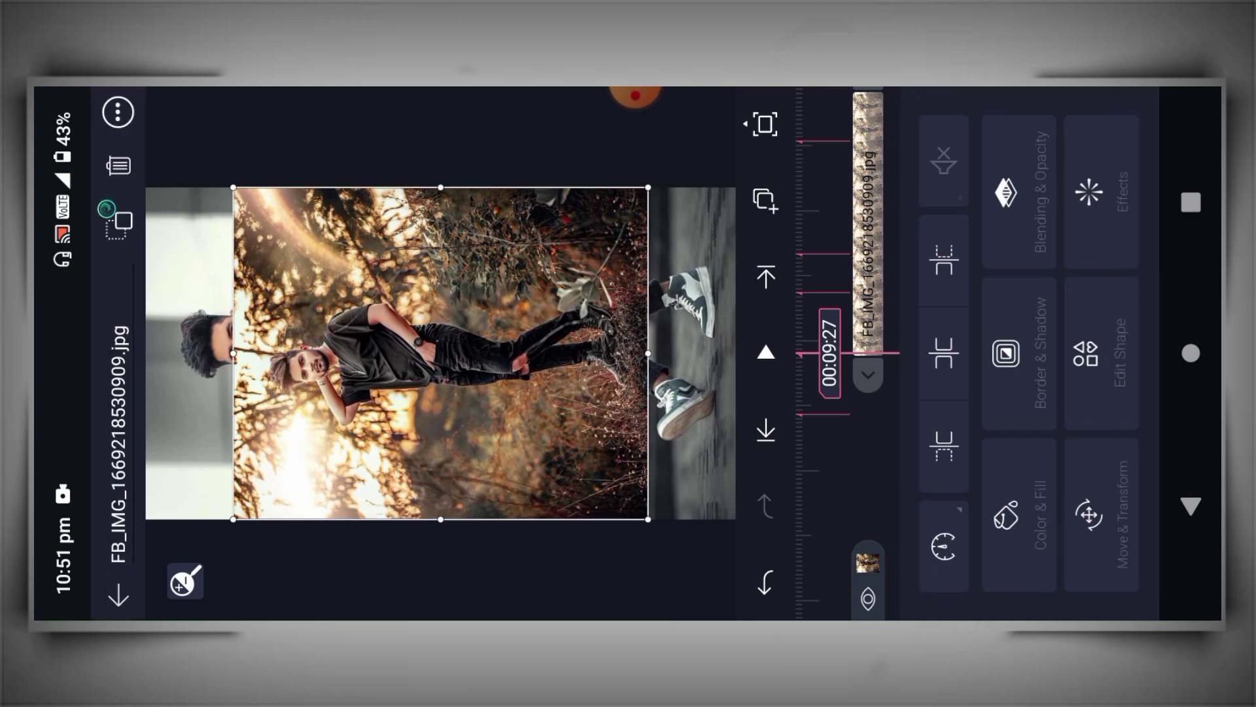
pyautogui.click(118, 110)
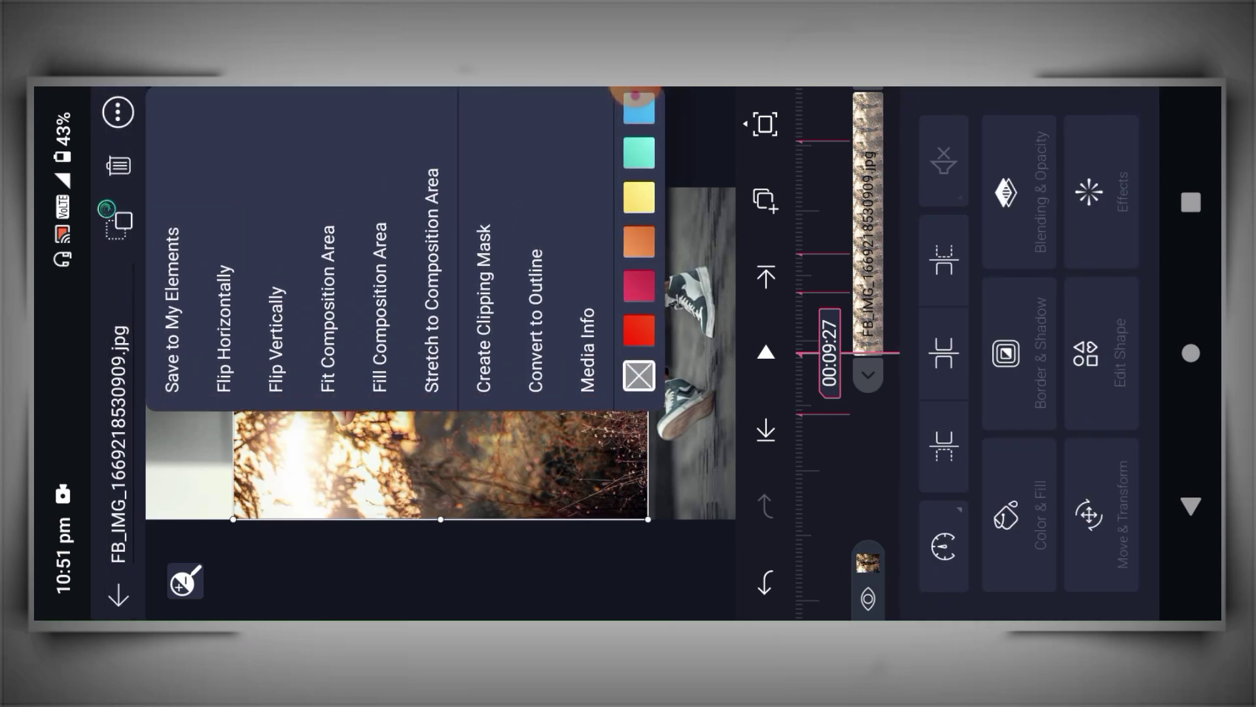
pyautogui.click(382, 307)
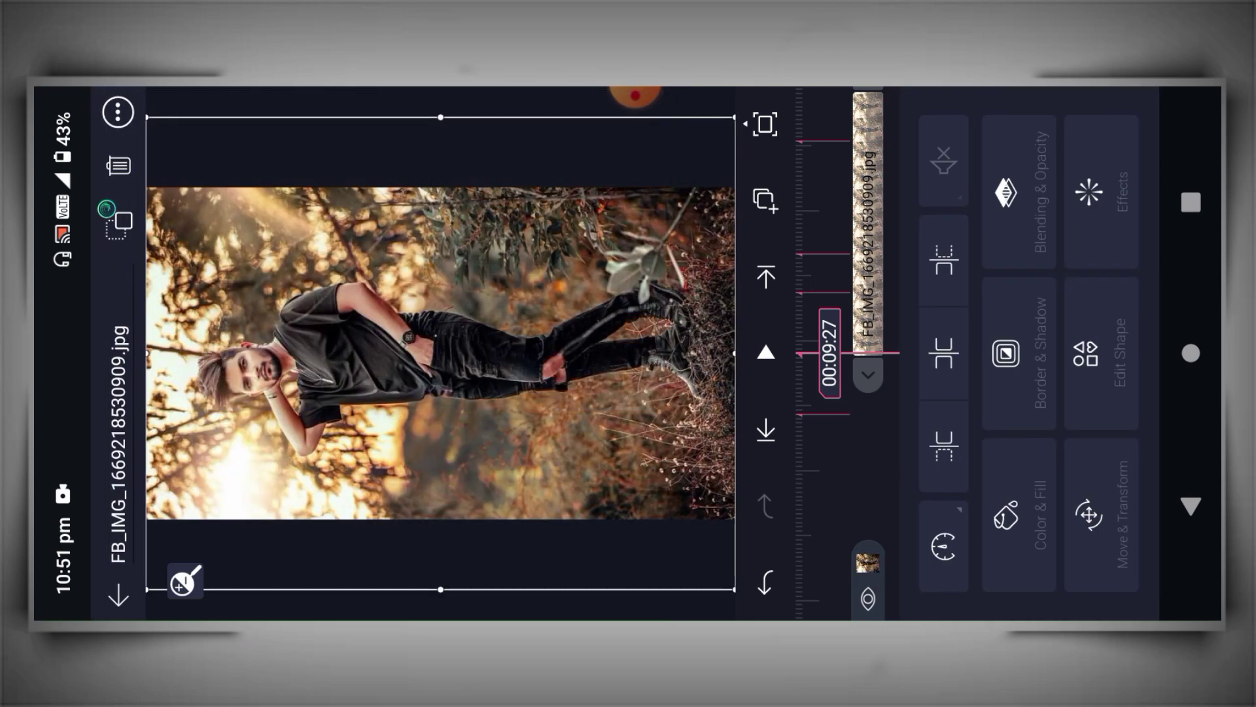
pyautogui.click(766, 275)
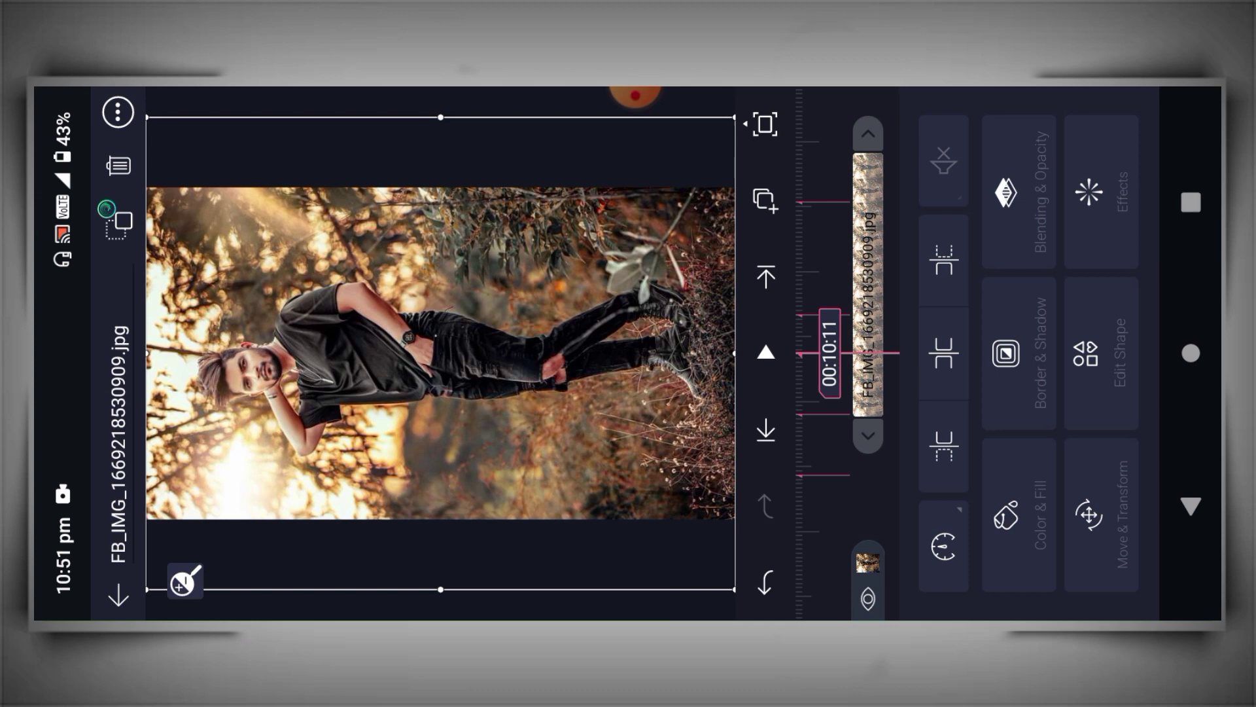
pyautogui.click(944, 260)
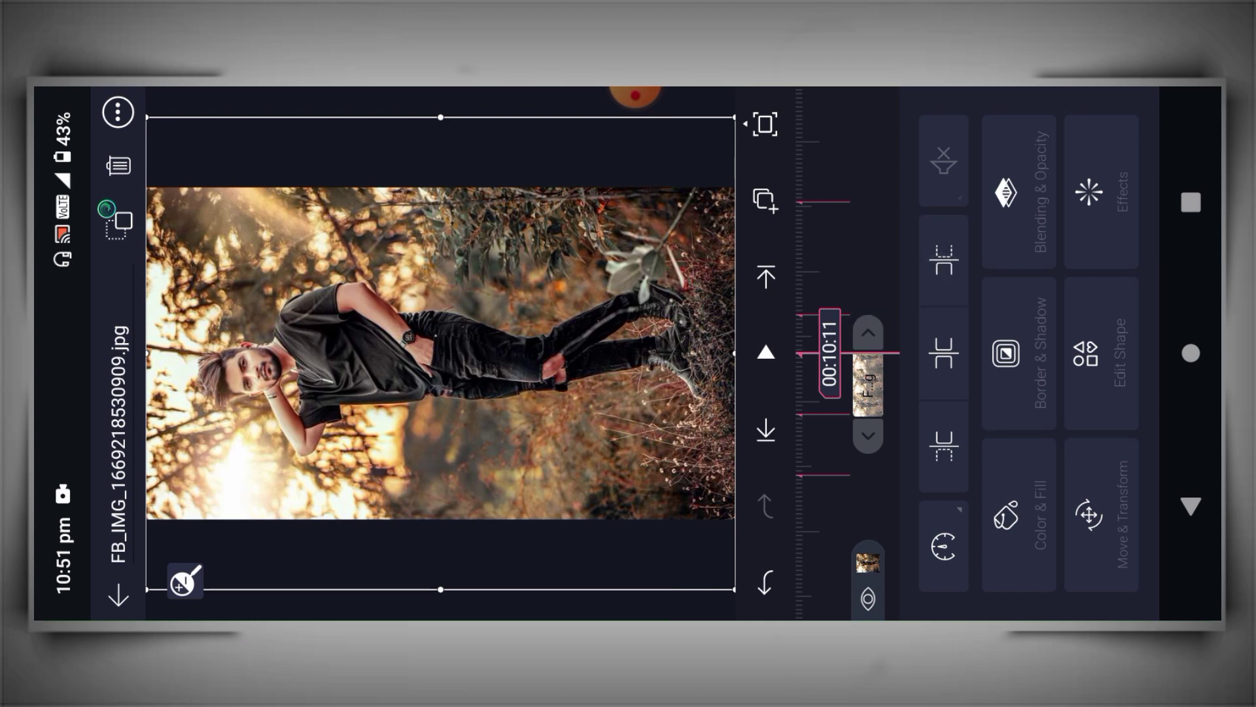
pyautogui.click(1190, 506)
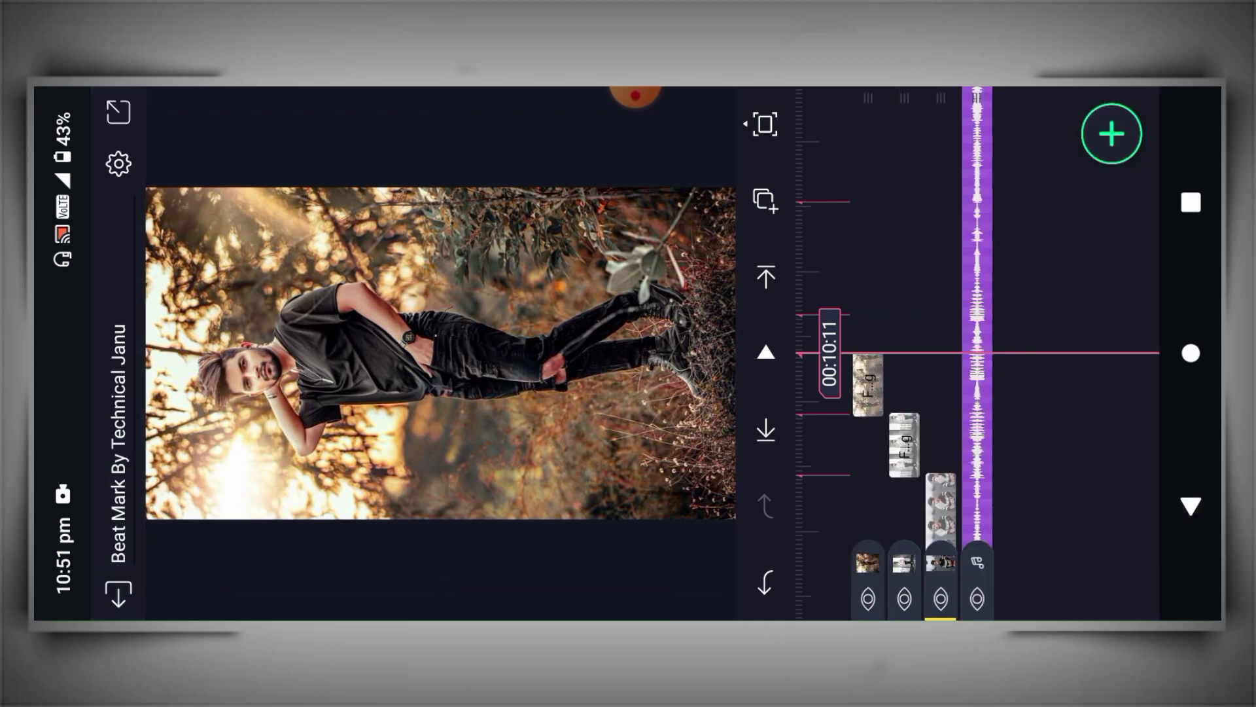
# Add another gallery photo filling the composition and bring it to the front
pyautogui.click(1115, 145)
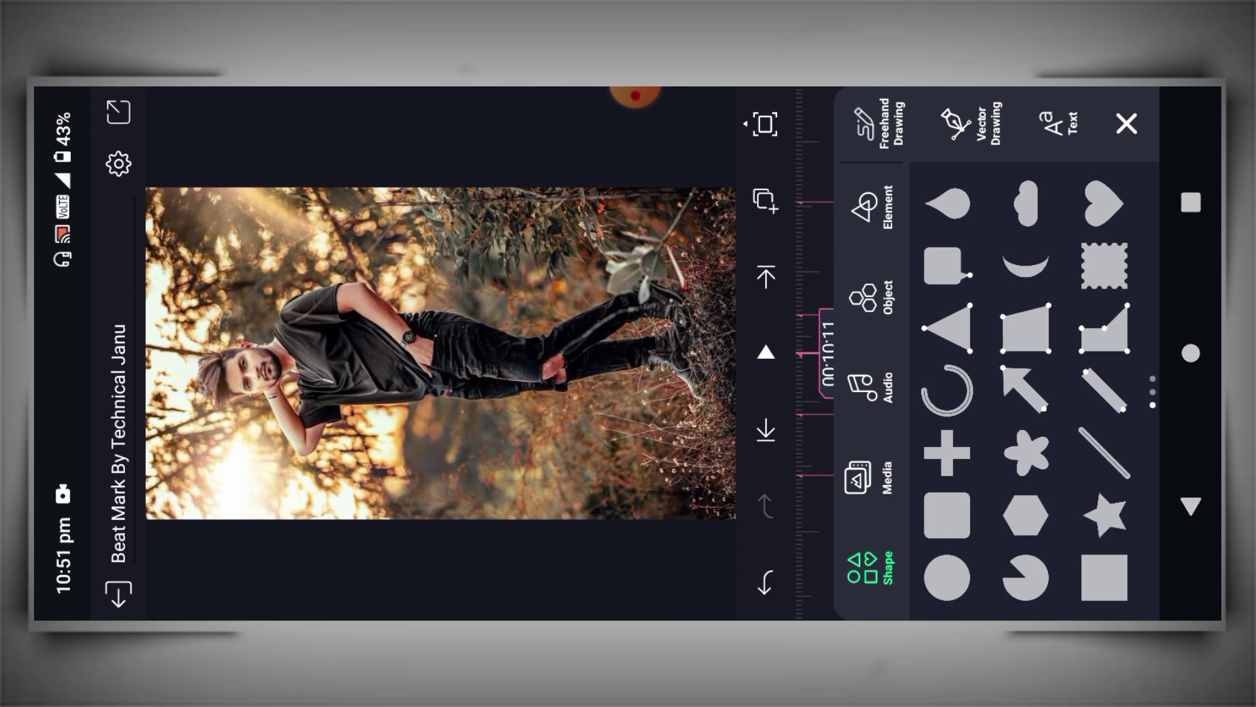
pyautogui.click(868, 471)
pyautogui.click(1090, 300)
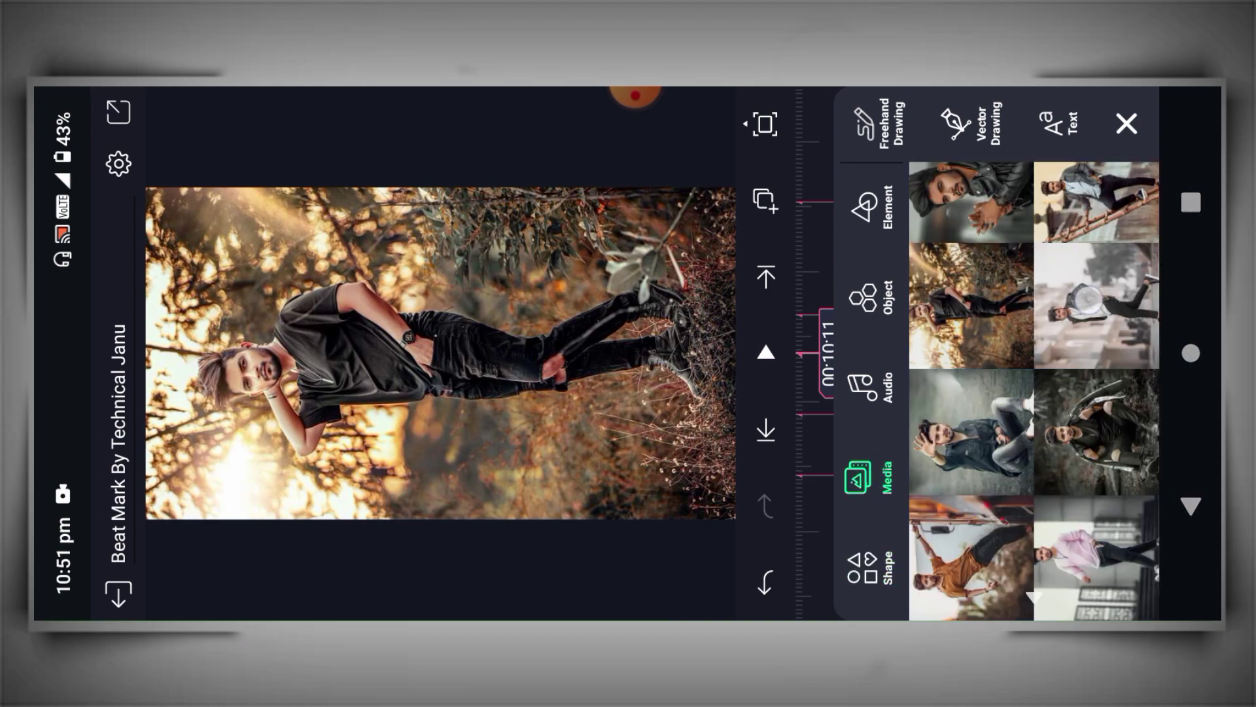
pyautogui.click(120, 111)
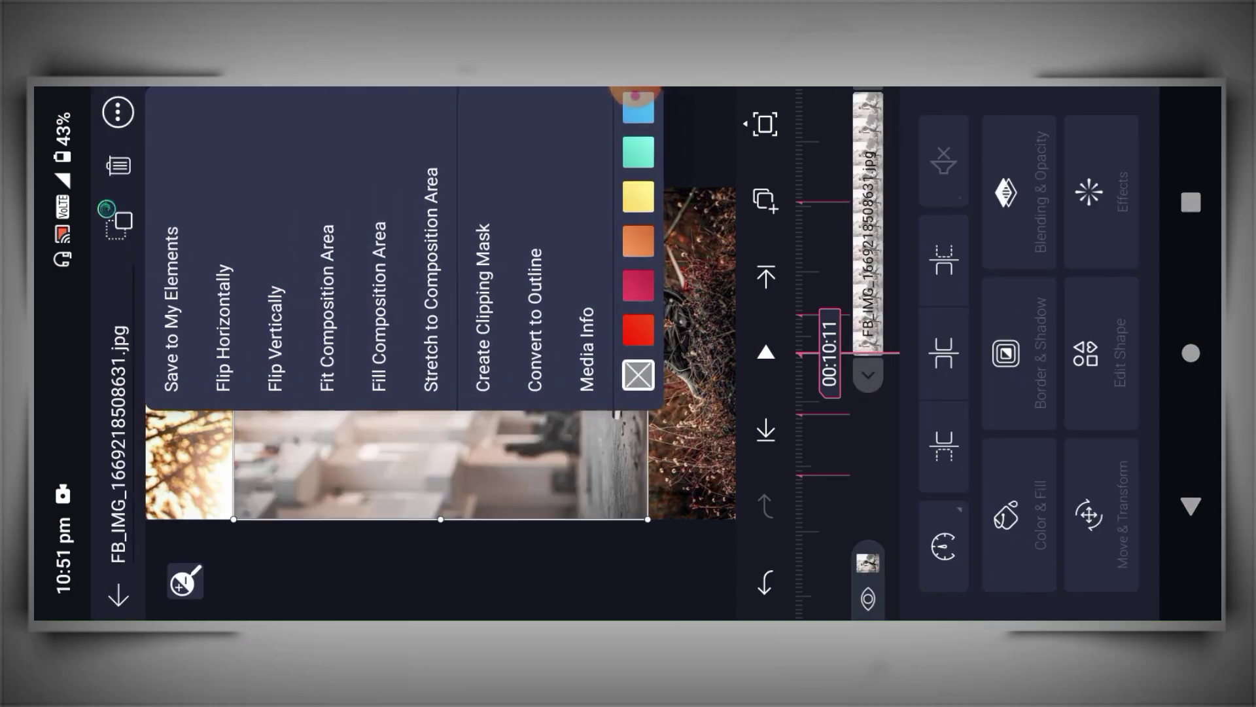
pyautogui.click(388, 222)
pyautogui.click(789, 269)
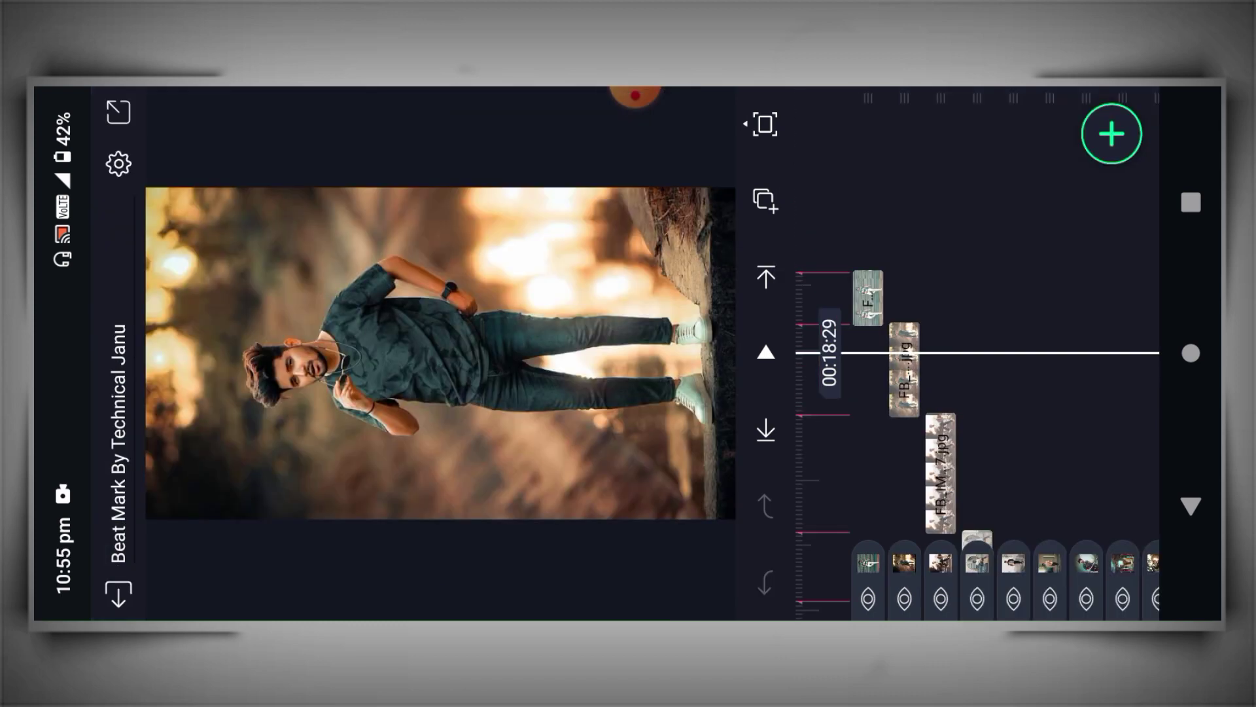
pyautogui.moveTo(1046, 439); pyautogui.dragTo(1060, 316)
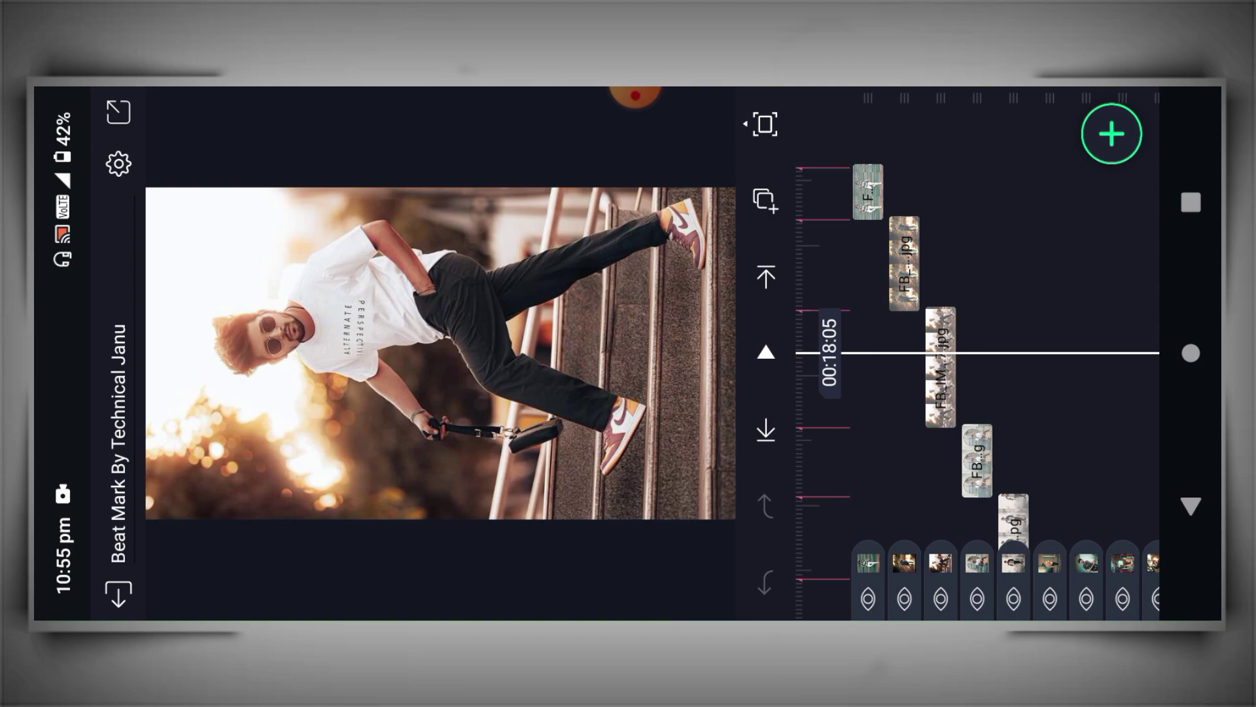
# Switch from Beat Mark to the Shake Effect By Technical Janu project
pyautogui.click(118, 593)
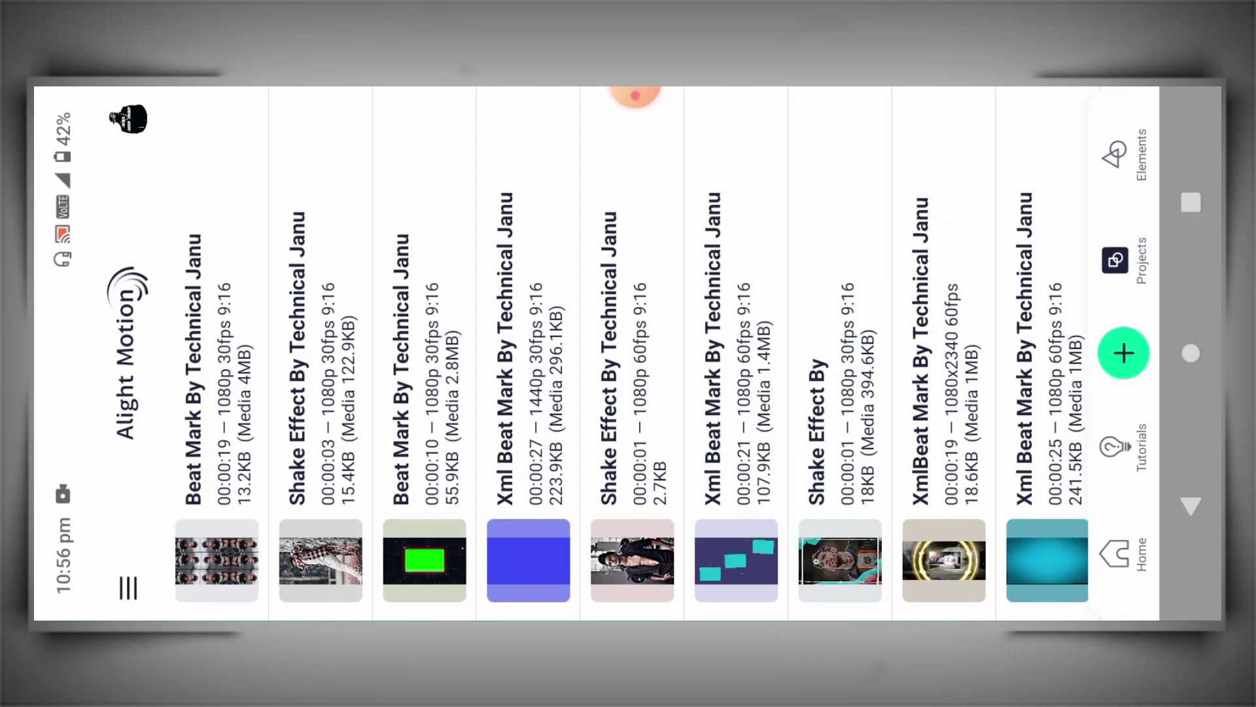
pyautogui.click(325, 396)
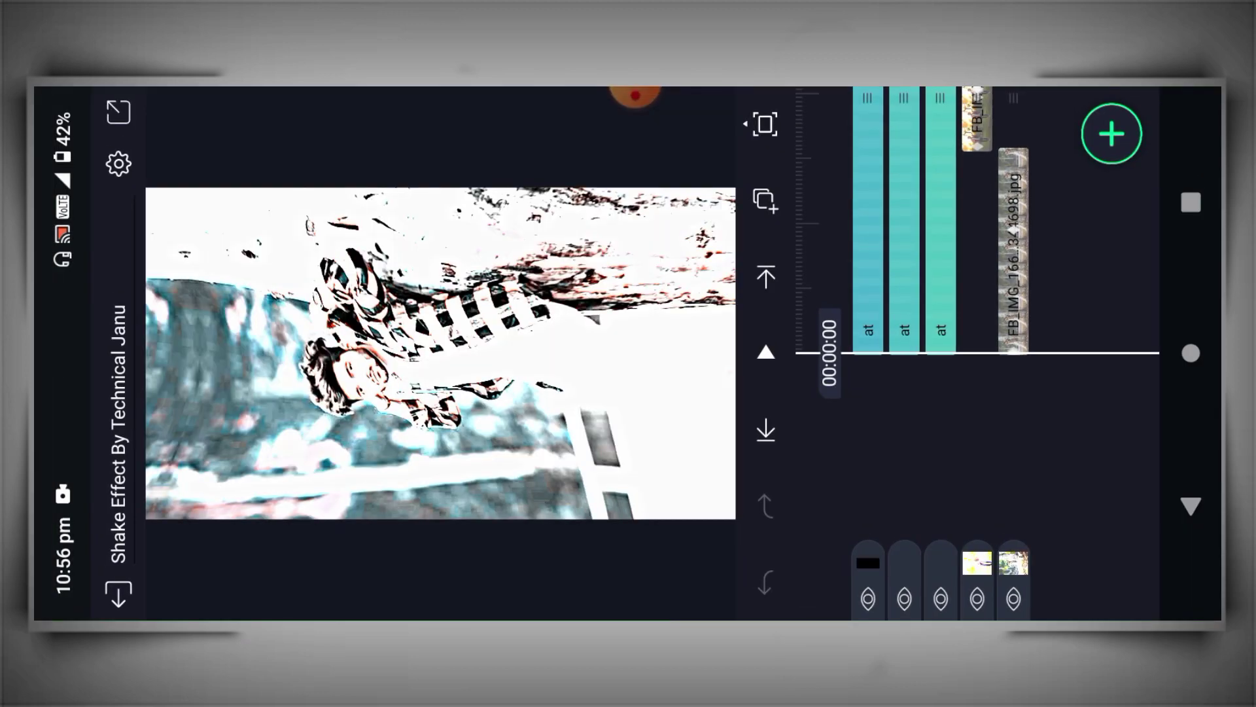
pyautogui.moveTo(1089, 243); pyautogui.dragTo(1094, 371)
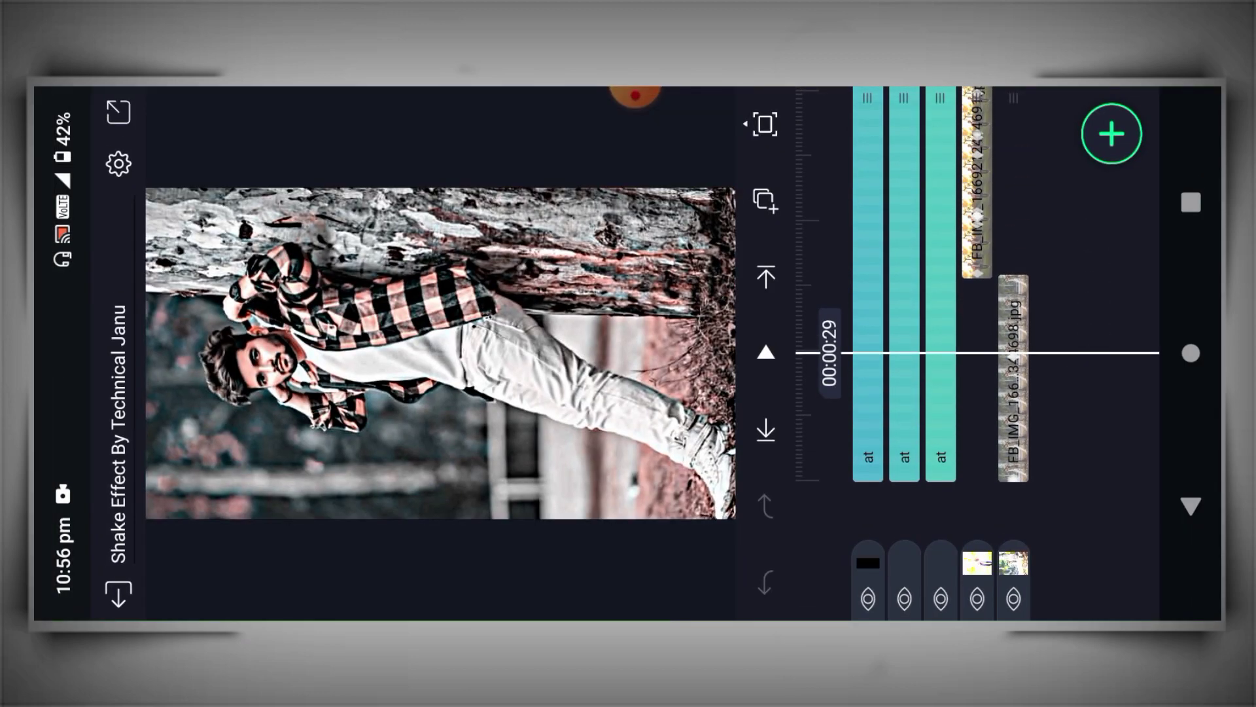
pyautogui.click(1018, 415)
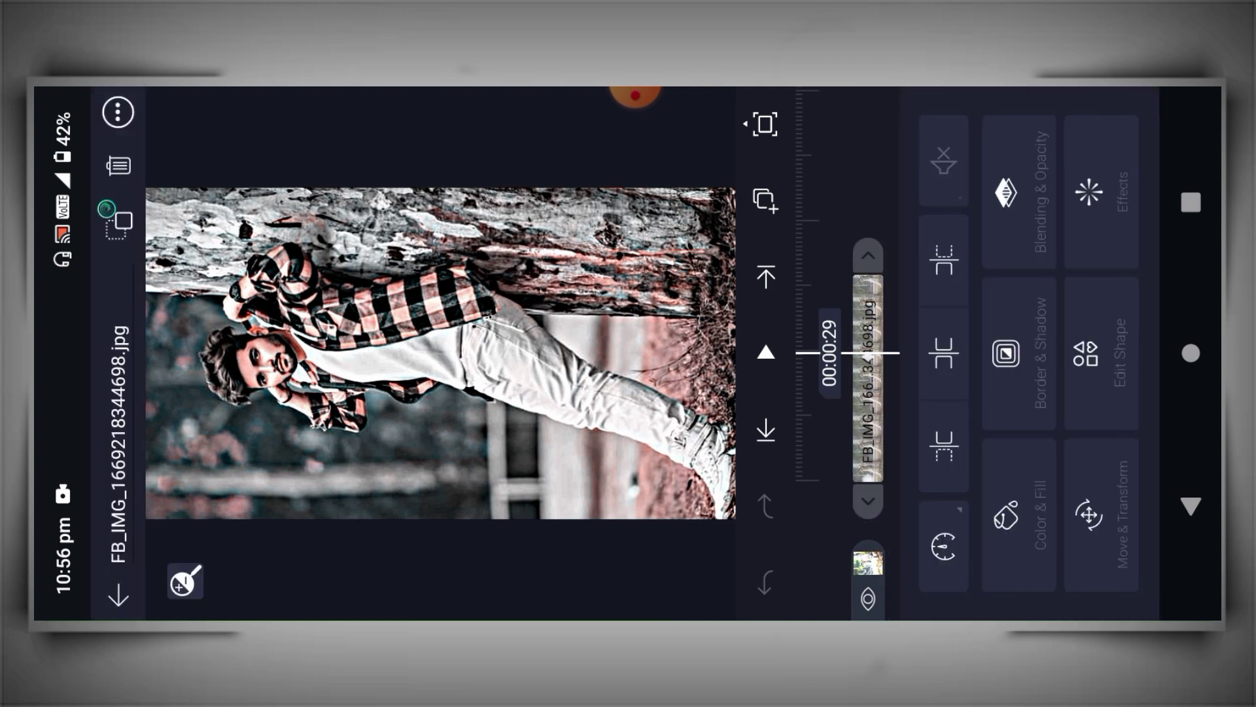
pyautogui.click(1101, 197)
pyautogui.click(1130, 583)
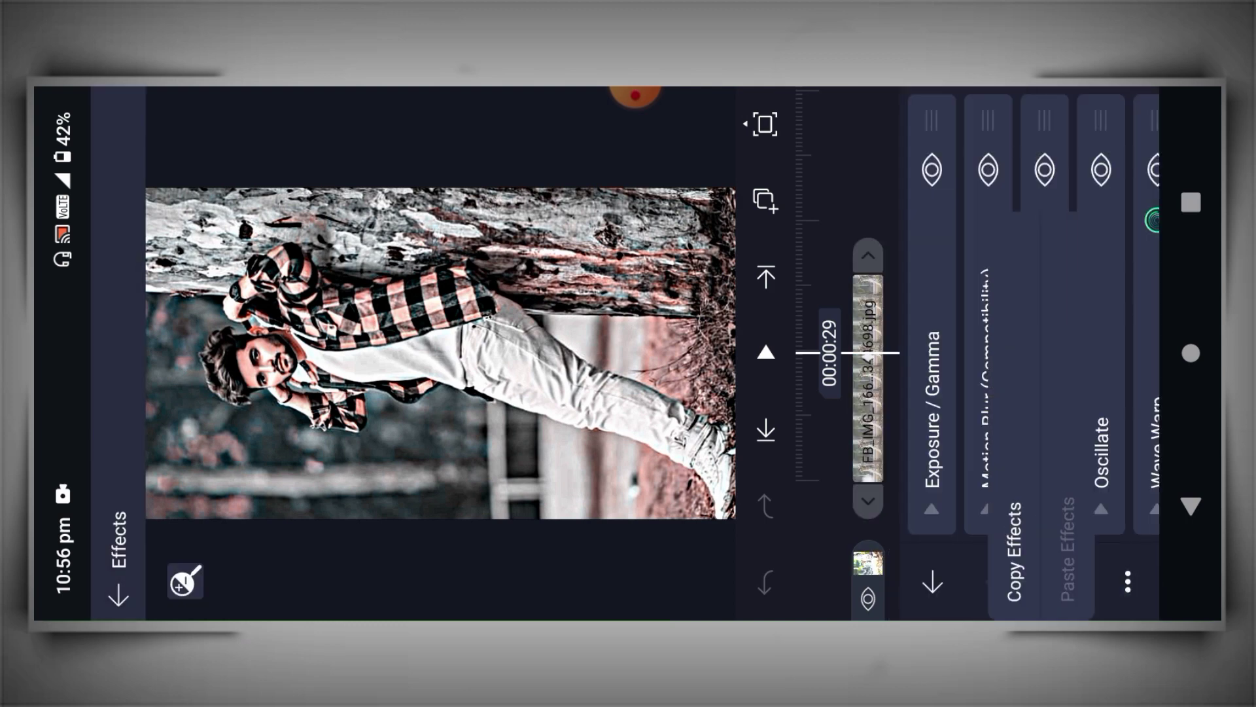
pyautogui.click(1015, 550)
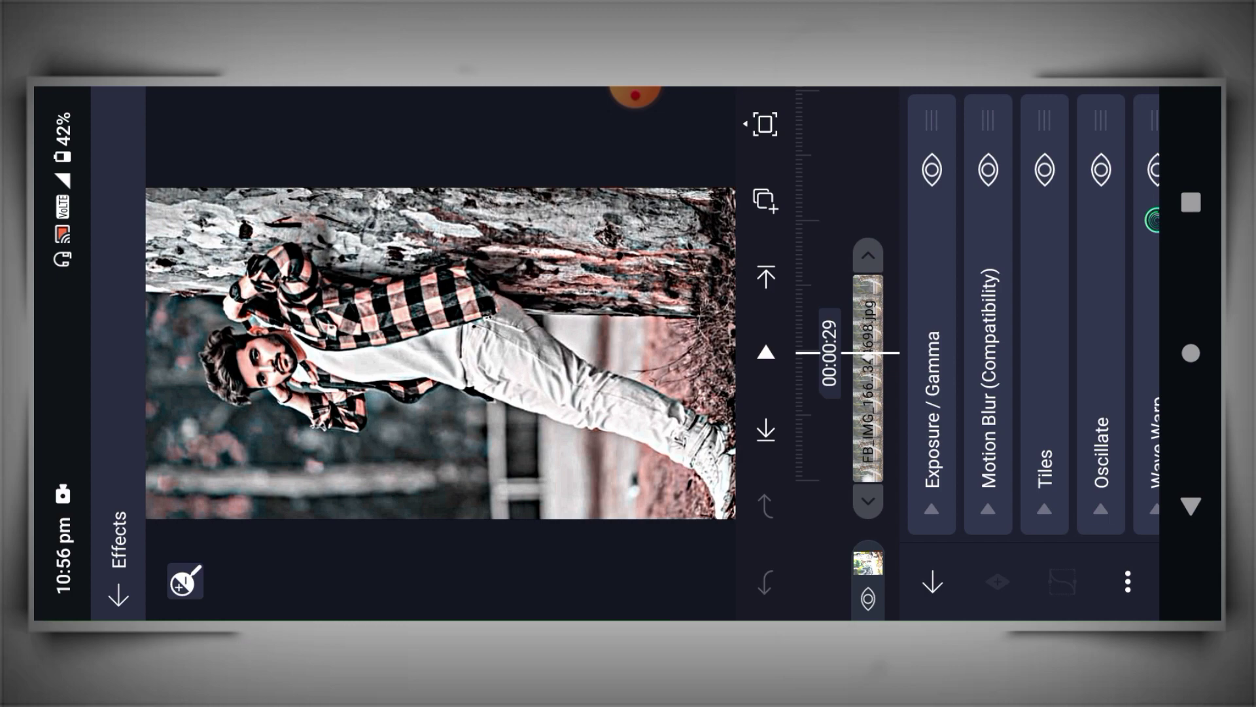
pyautogui.click(118, 596)
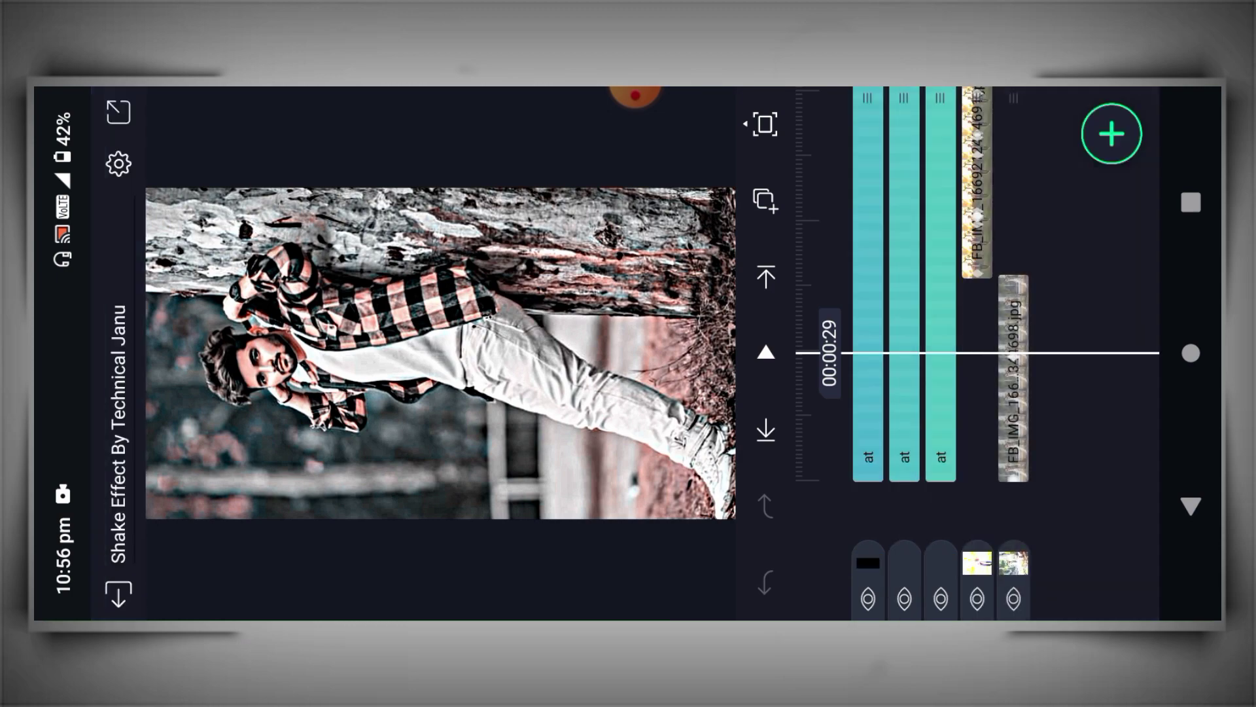
# Reopen Beat Mark By Technical Janu and scrub to the pink-shirt photo clip
pyautogui.click(119, 596)
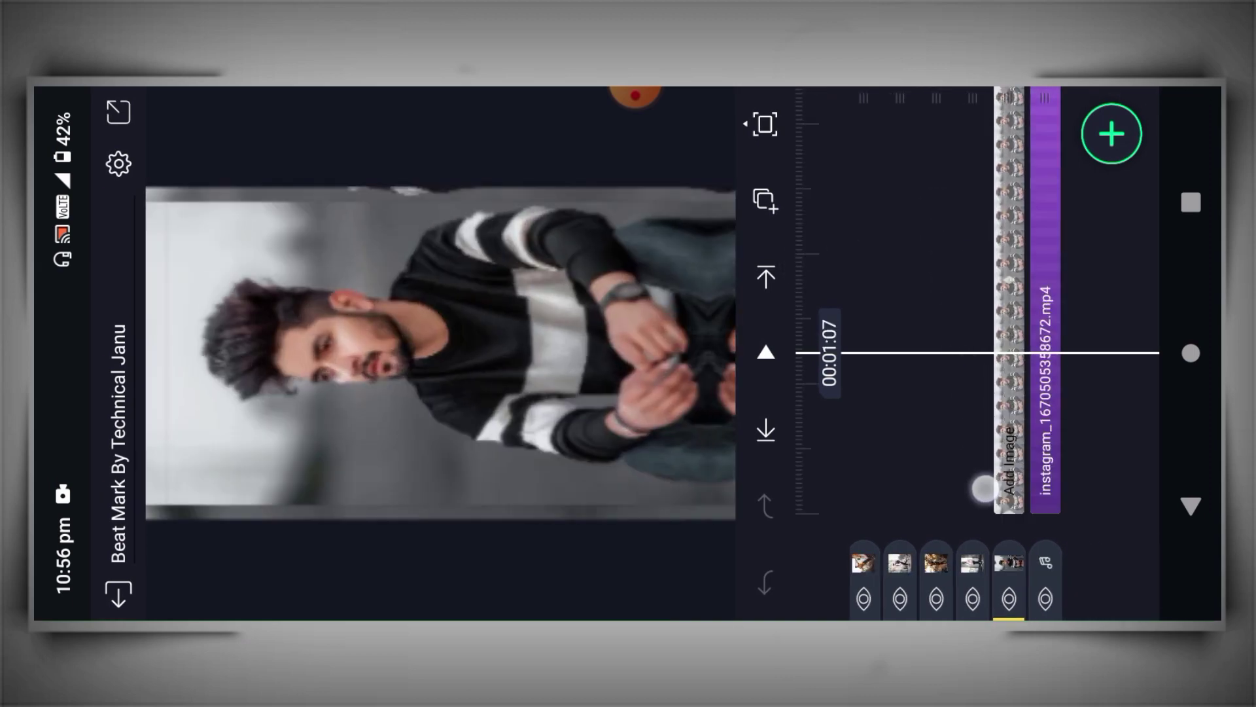
pyautogui.moveTo(985, 488); pyautogui.dragTo(985, 295)
pyautogui.moveTo(1017, 336); pyautogui.dragTo(1018, 118)
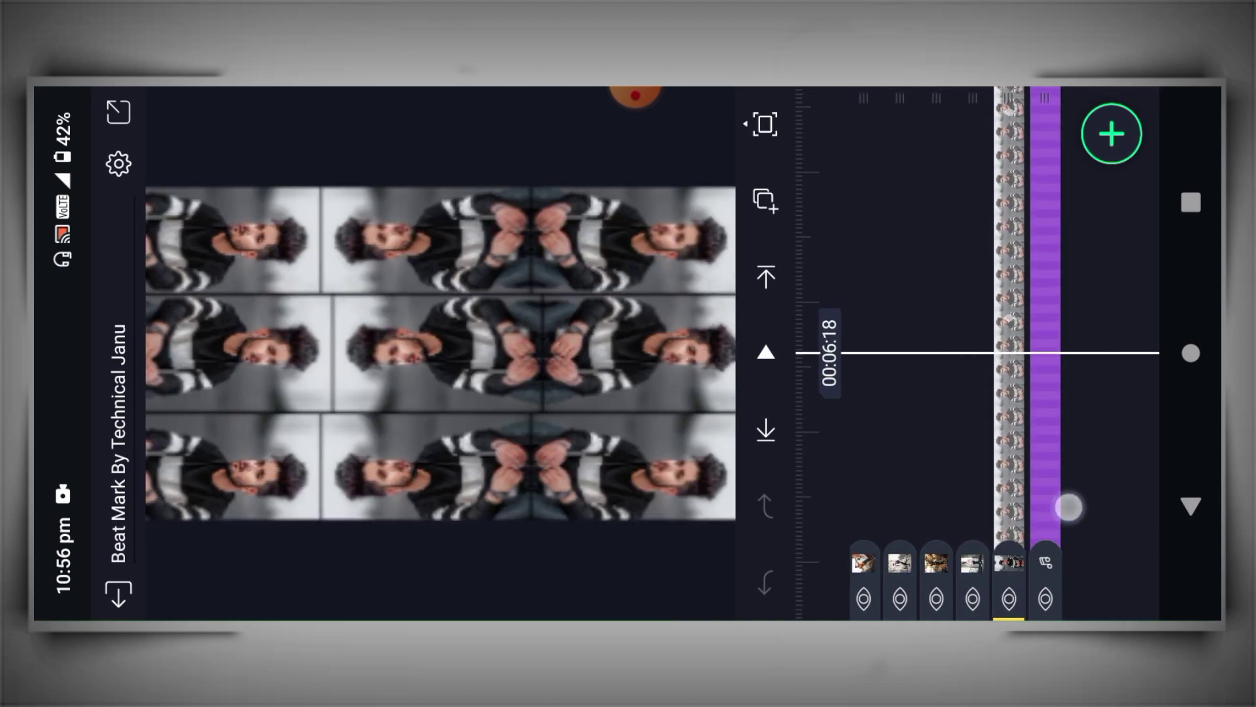
pyautogui.moveTo(1071, 510); pyautogui.dragTo(1070, 294)
pyautogui.moveTo(1077, 498); pyautogui.dragTo(1076, 481)
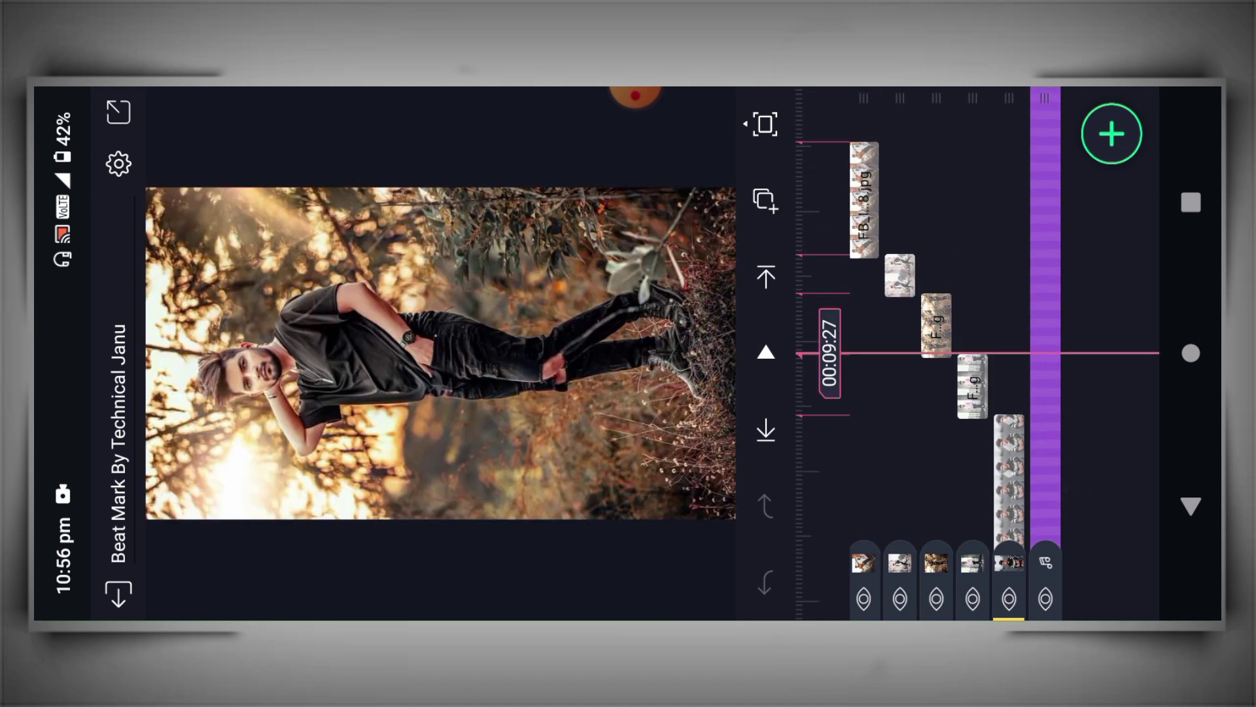
pyautogui.moveTo(987, 261); pyautogui.dragTo(987, 236)
# Paste the shake effects onto the pink-shirt and forest photo clips
pyautogui.click(973, 356)
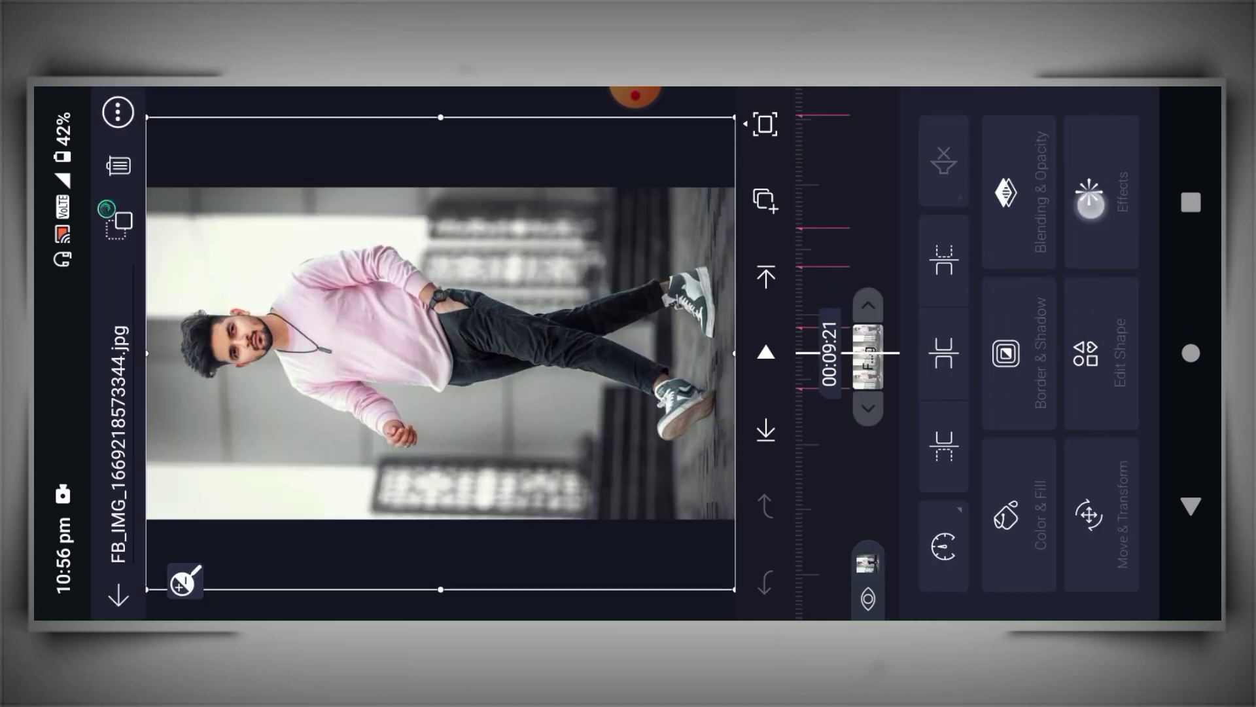
pyautogui.click(1089, 200)
pyautogui.click(1130, 584)
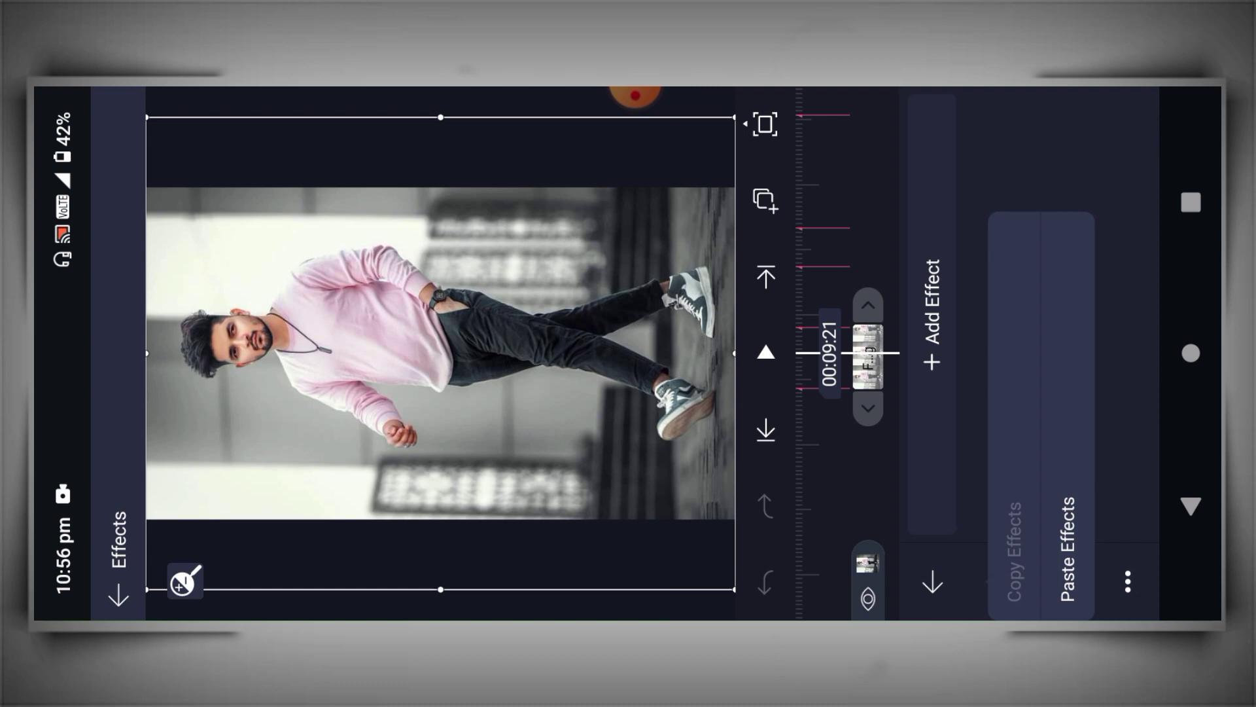
pyautogui.click(1075, 506)
pyautogui.click(1191, 506)
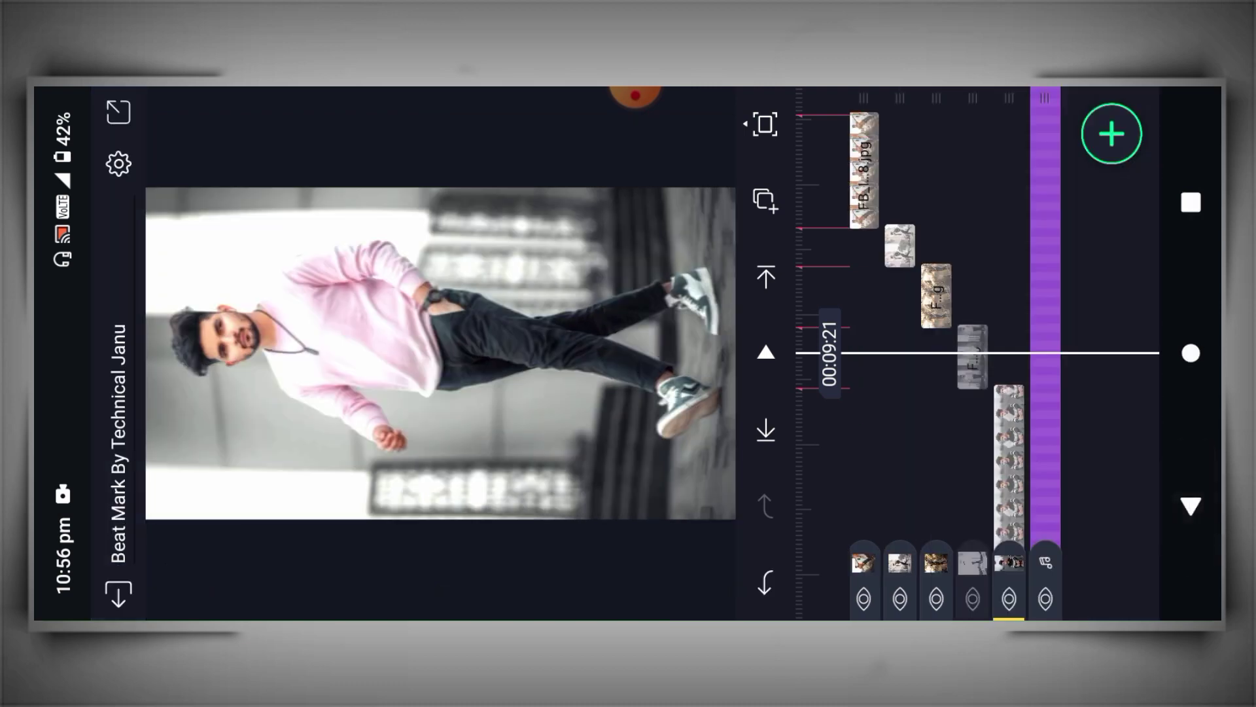
pyautogui.click(1038, 289)
pyautogui.click(942, 352)
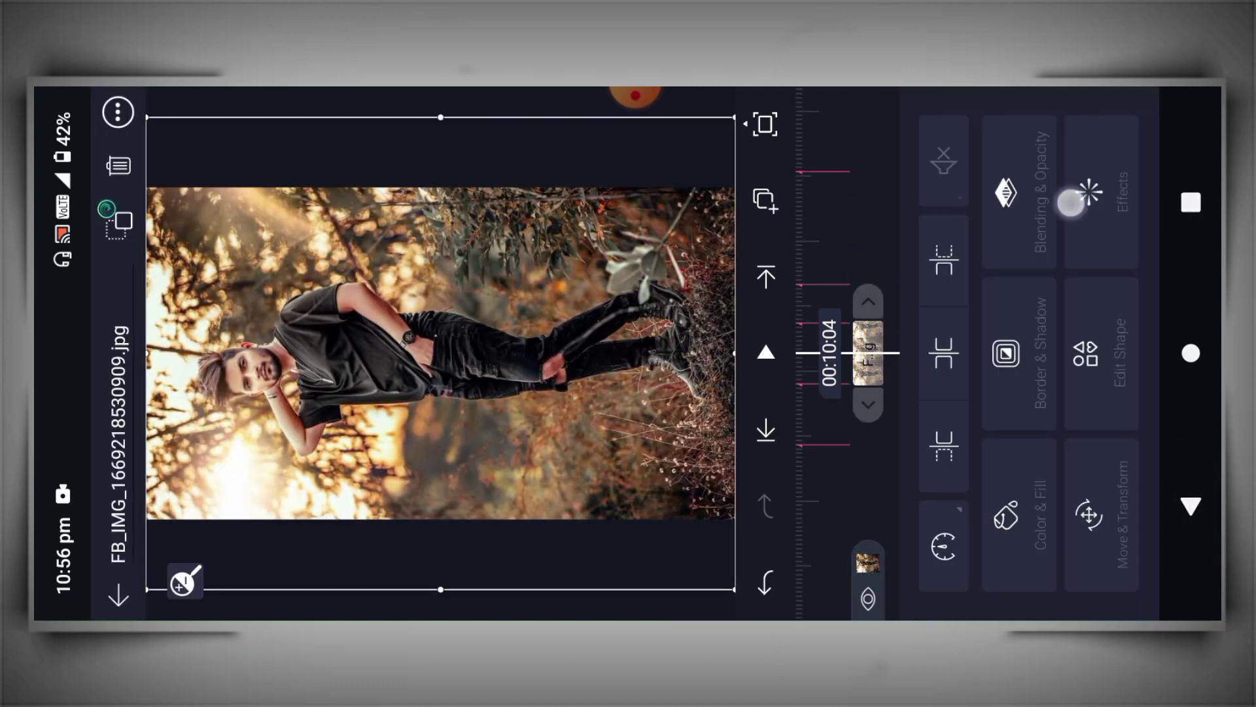
pyautogui.click(1087, 197)
pyautogui.click(1129, 583)
pyautogui.click(1068, 550)
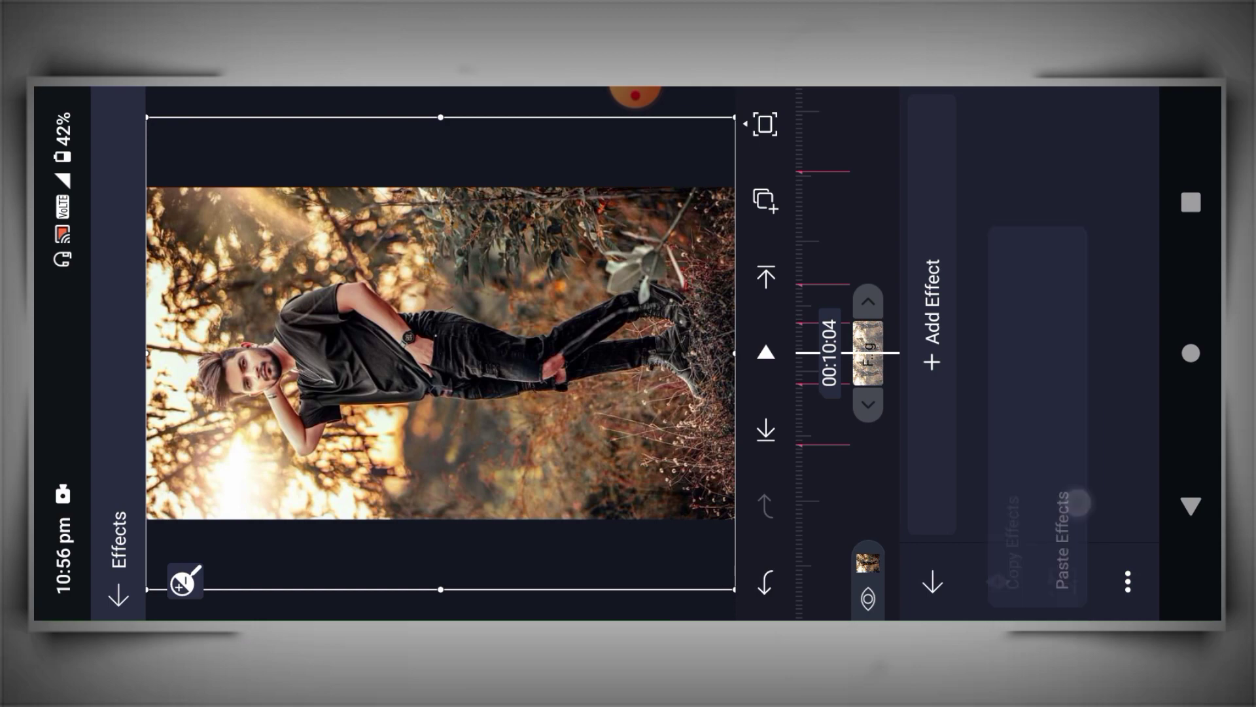
pyautogui.click(1190, 505)
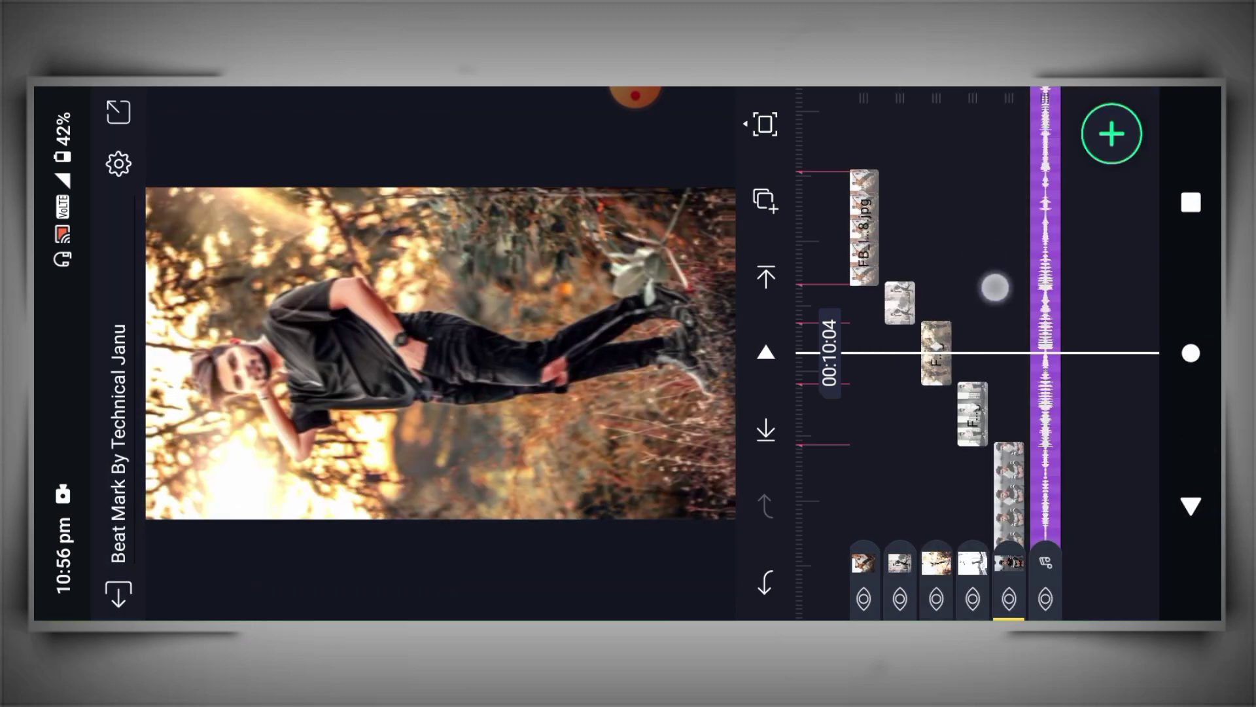
# Paste the shake effects onto the leather-jacket photo clip
pyautogui.click(996, 281)
pyautogui.click(1001, 308)
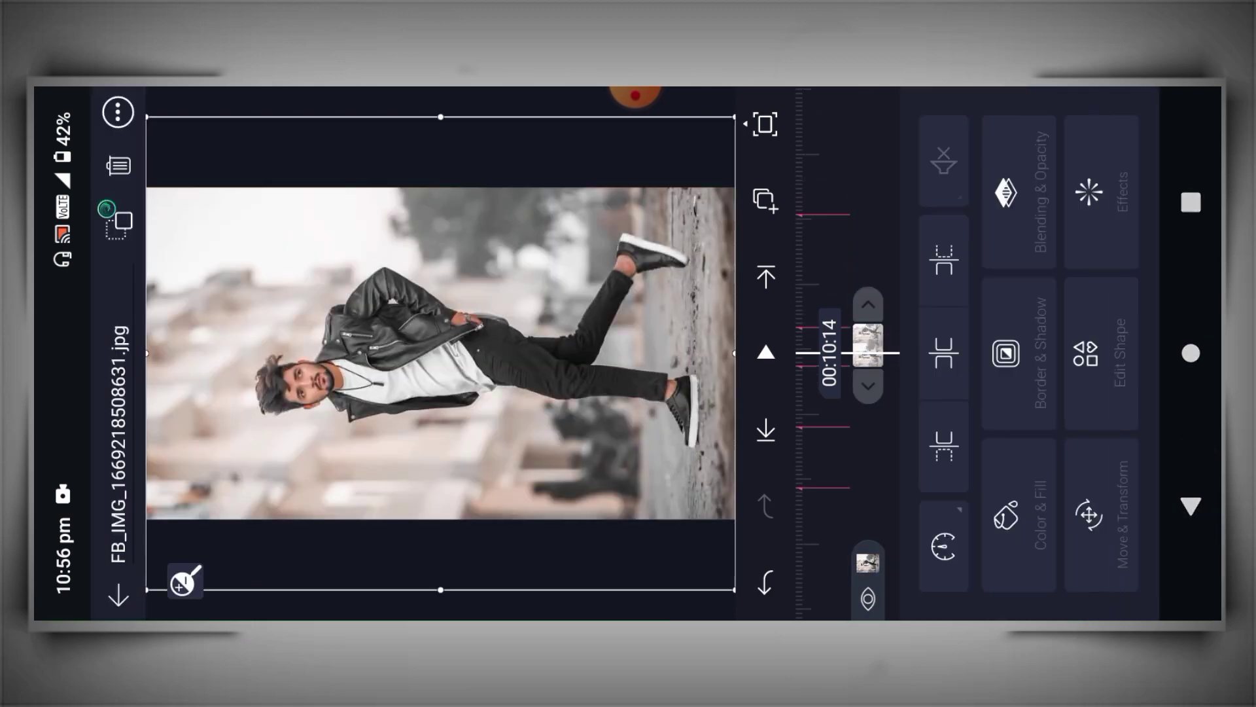
pyautogui.click(1101, 192)
pyautogui.click(1129, 583)
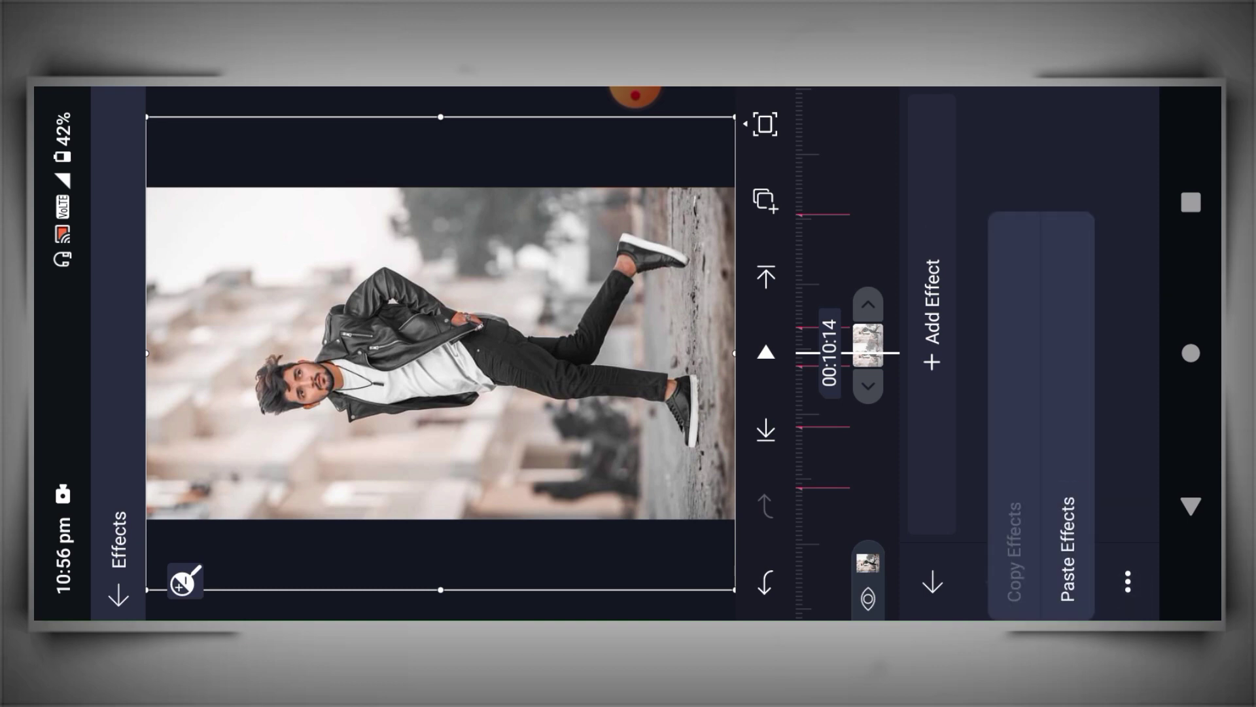
pyautogui.click(1069, 548)
pyautogui.click(1190, 507)
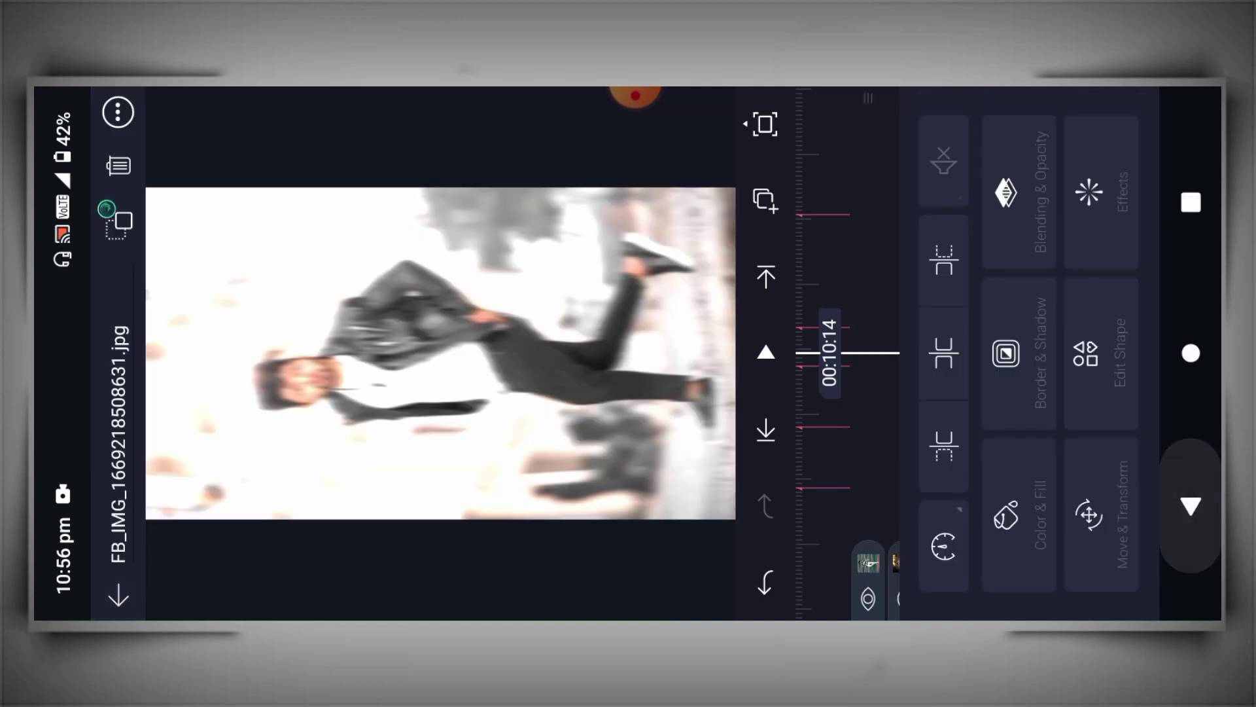
pyautogui.click(1191, 507)
pyautogui.moveTo(986, 239); pyautogui.dragTo(986, 118)
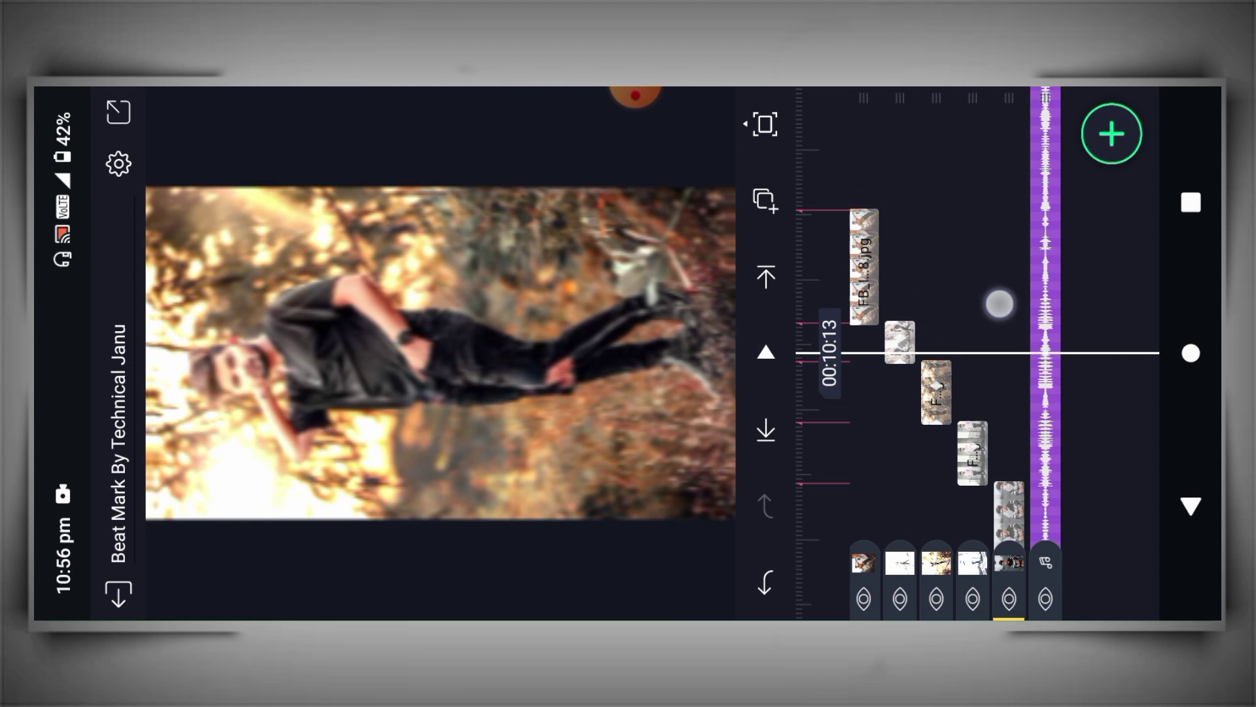
pyautogui.moveTo(986, 239)
pyautogui.mouseDown()
pyautogui.moveTo(1019, 204)
pyautogui.moveTo(1026, 398)
pyautogui.mouseUp()
# Paste the shake effects onto the photo clip at 00:14:08
pyautogui.moveTo(984, 223); pyautogui.dragTo(995, 348)
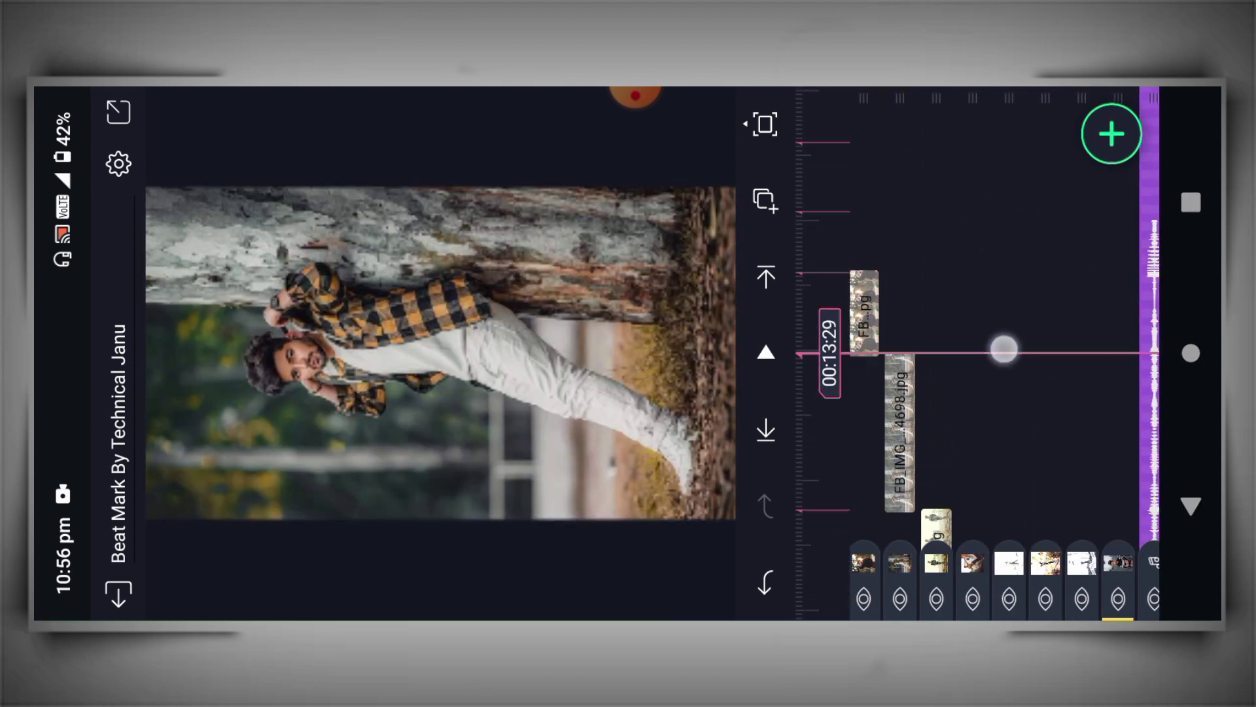
pyautogui.moveTo(952, 261); pyautogui.dragTo(1022, 265)
pyautogui.click(924, 358)
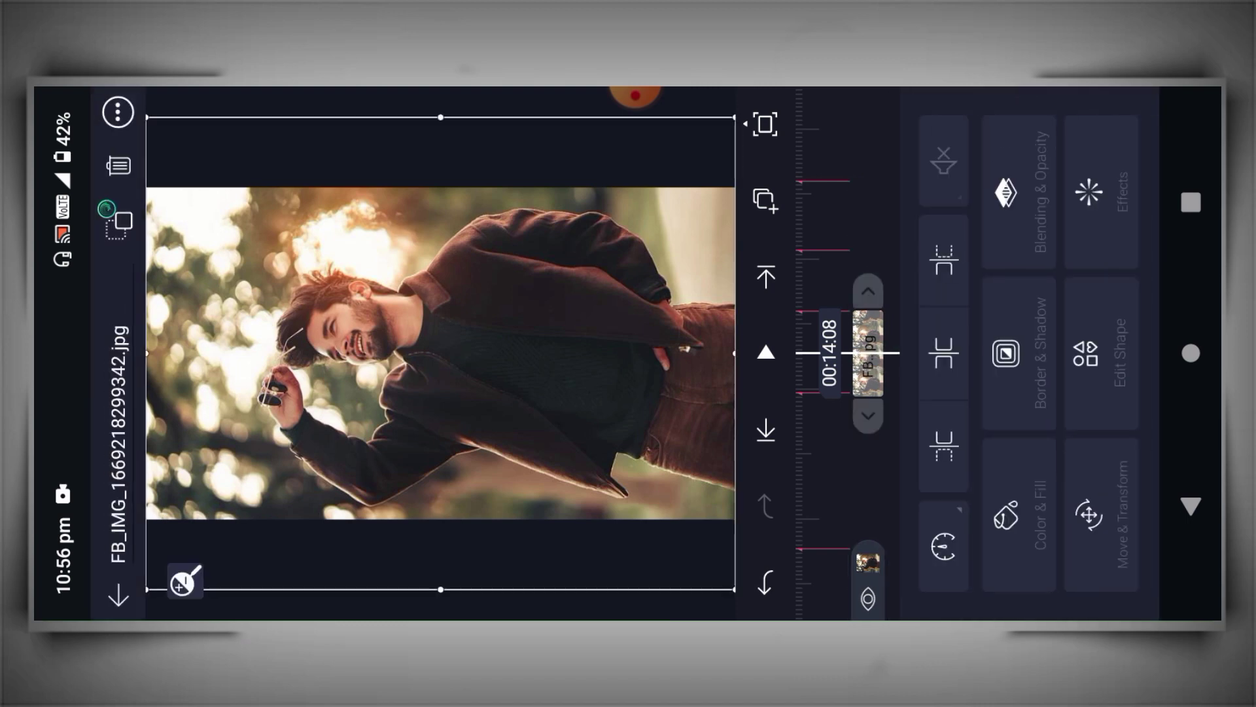
pyautogui.click(1092, 190)
pyautogui.click(1131, 572)
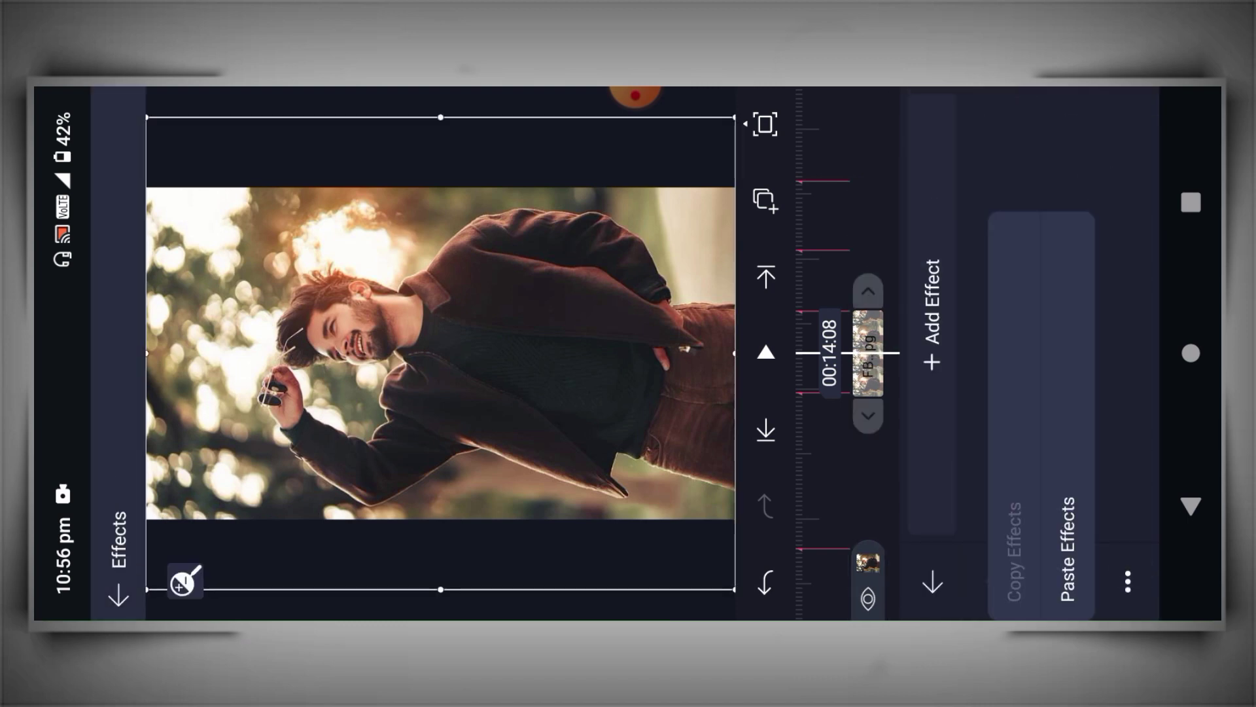
pyautogui.click(1070, 545)
pyautogui.click(1190, 506)
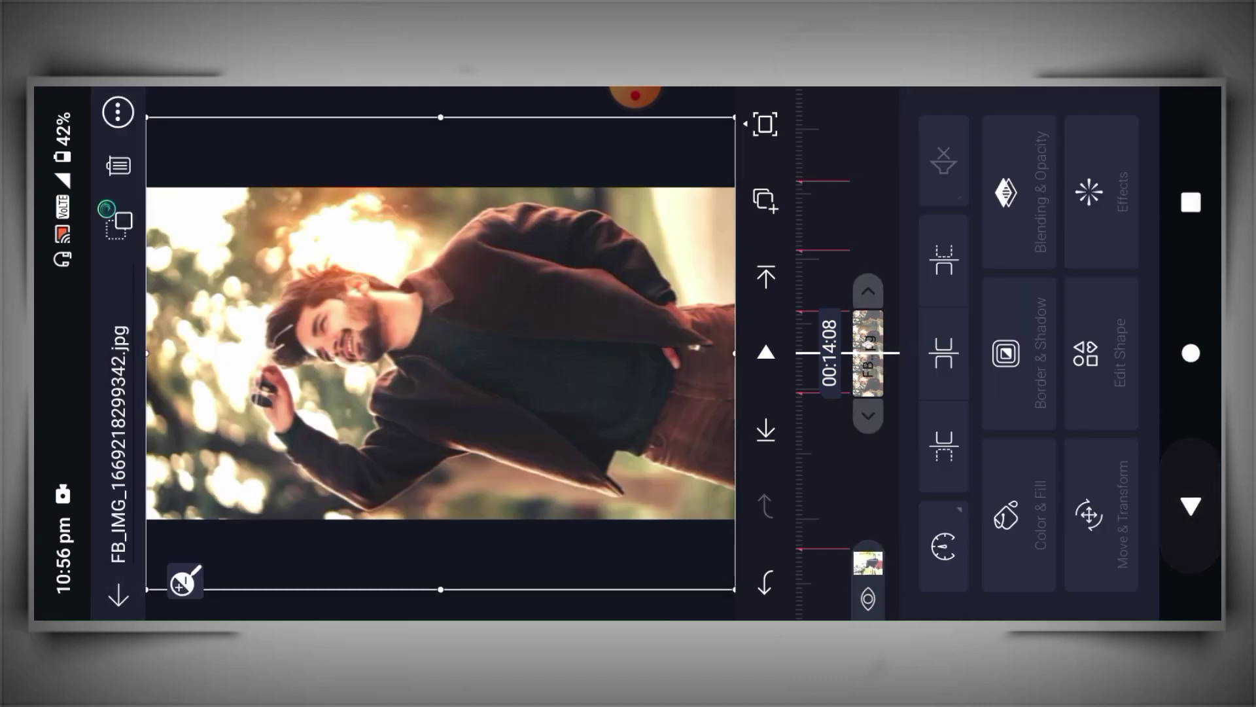
pyautogui.click(1191, 506)
pyautogui.click(1011, 322)
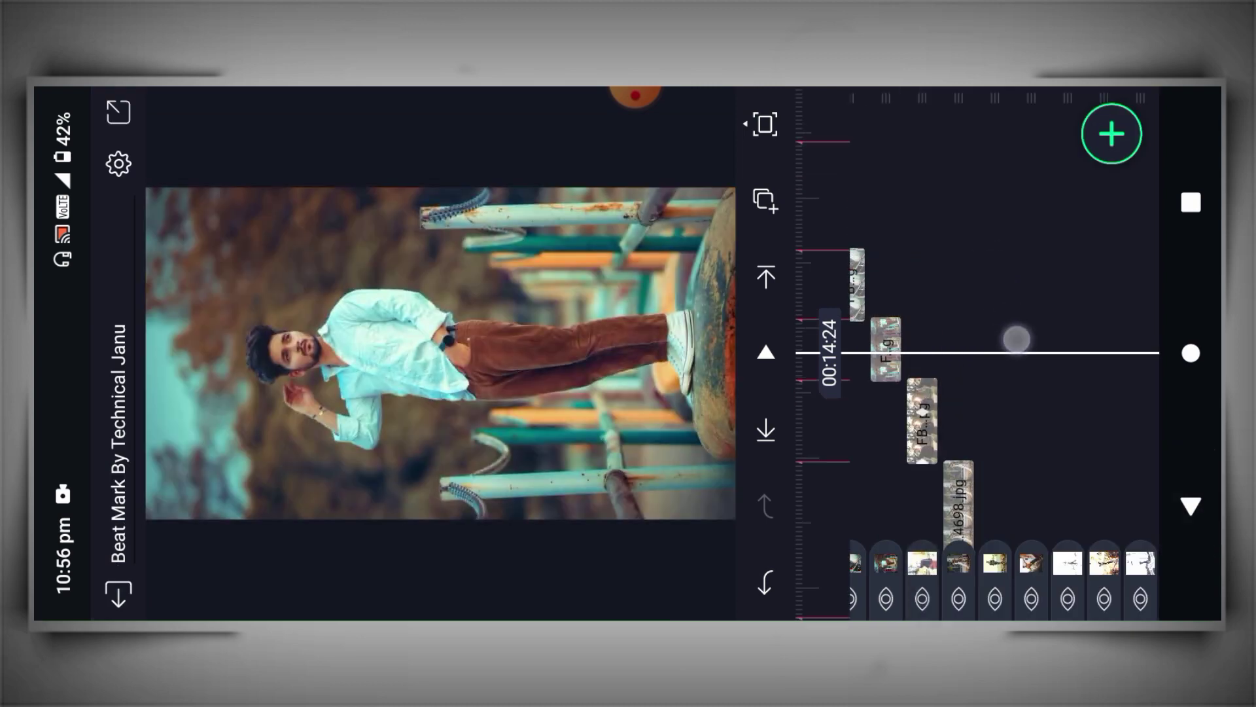
# Paste the shake effects onto the clips at 00:14:28 and 00:15:07
pyautogui.click(940, 362)
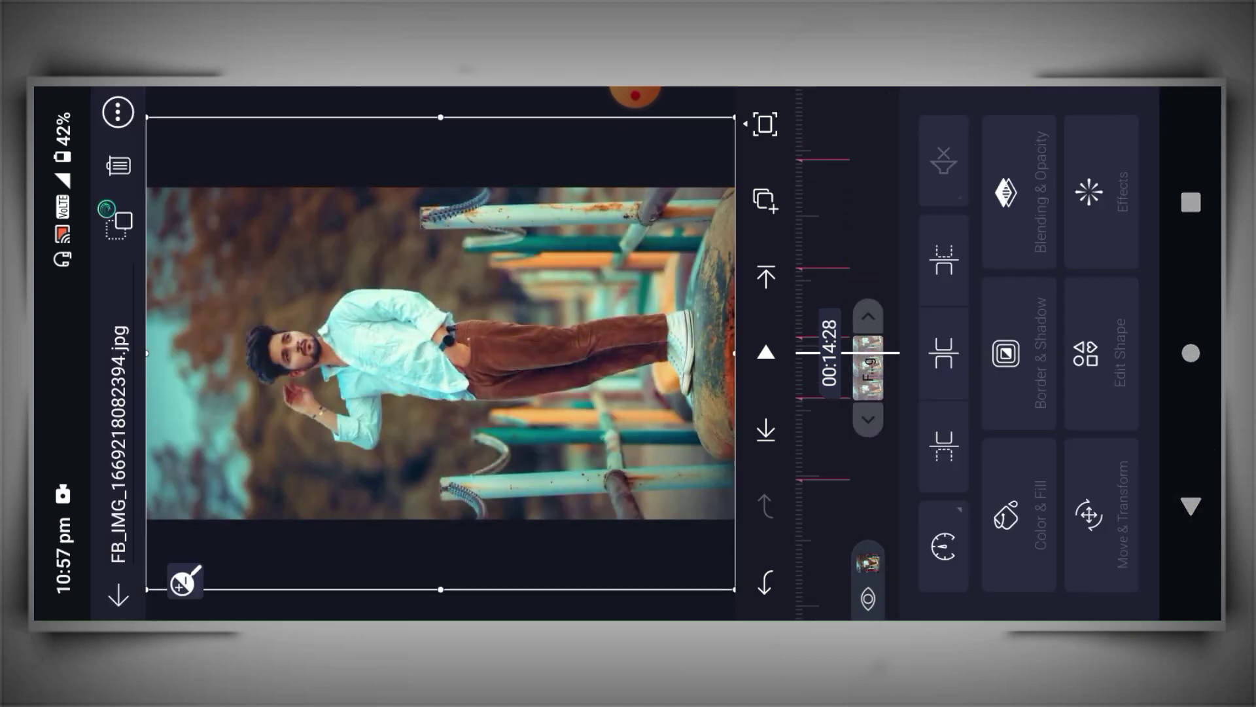
pyautogui.click(1093, 201)
pyautogui.click(1129, 583)
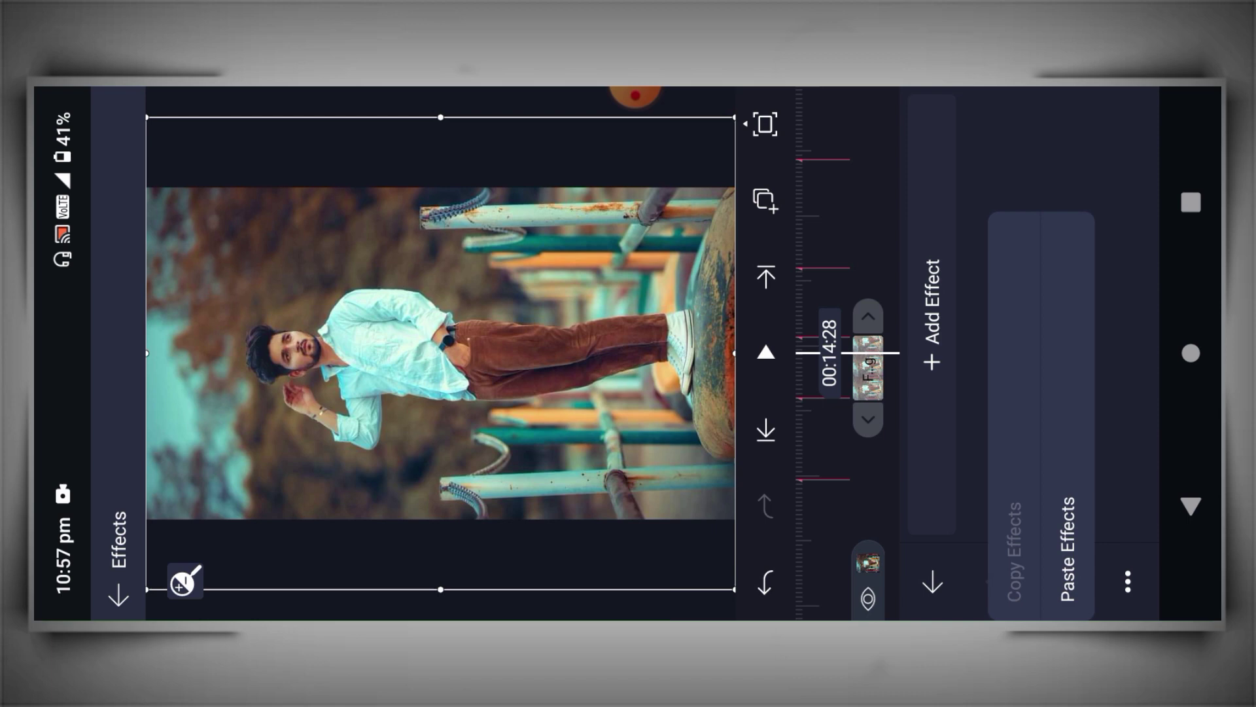
pyautogui.click(1068, 546)
pyautogui.click(1190, 505)
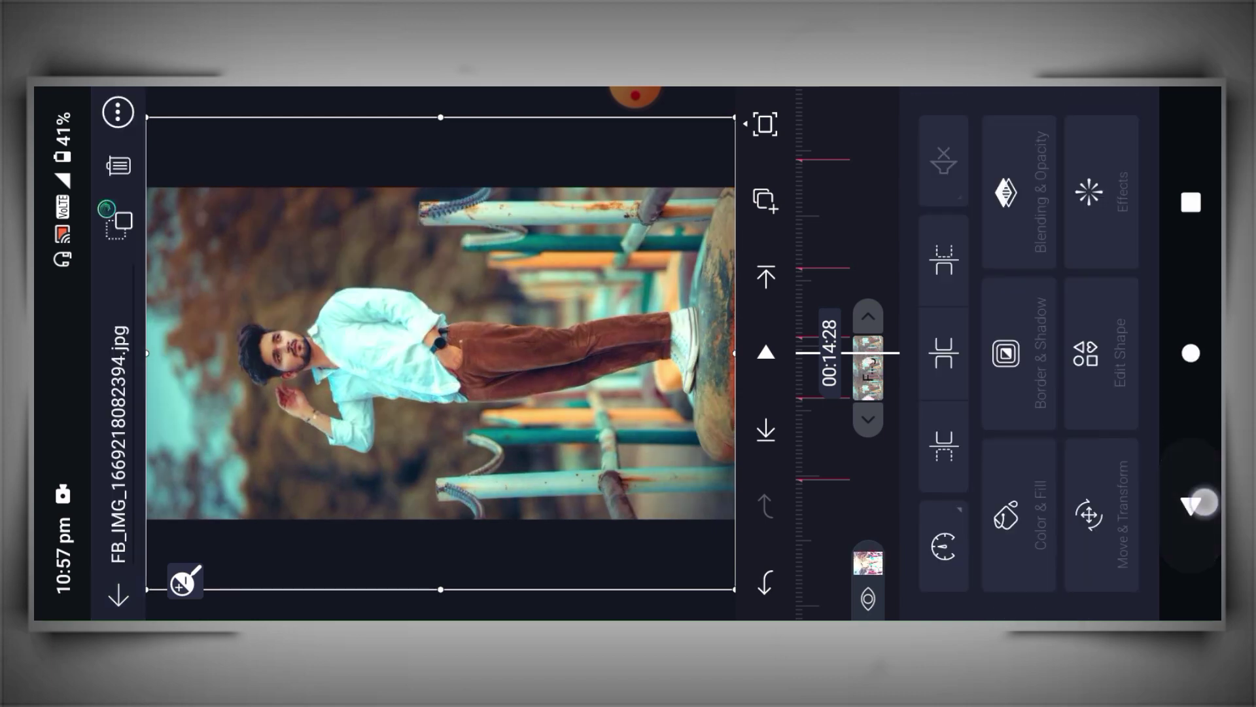
pyautogui.click(1007, 295)
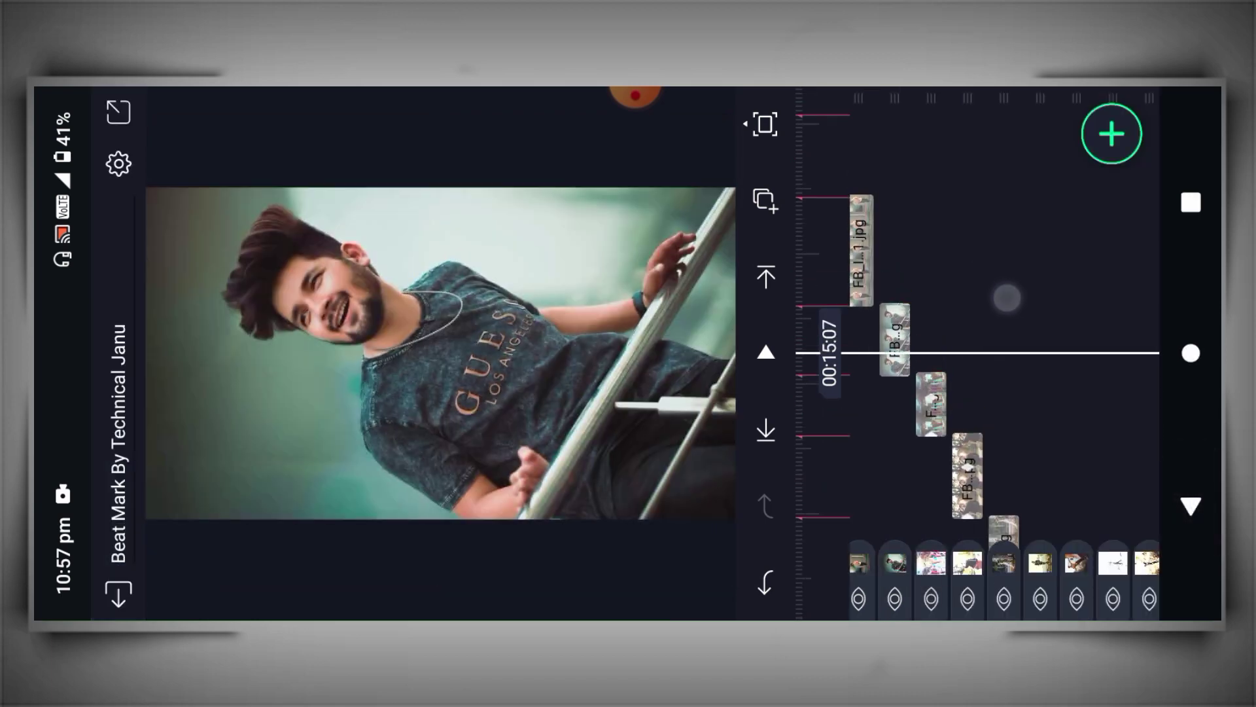
pyautogui.click(966, 412)
pyautogui.click(1113, 192)
pyautogui.click(1129, 584)
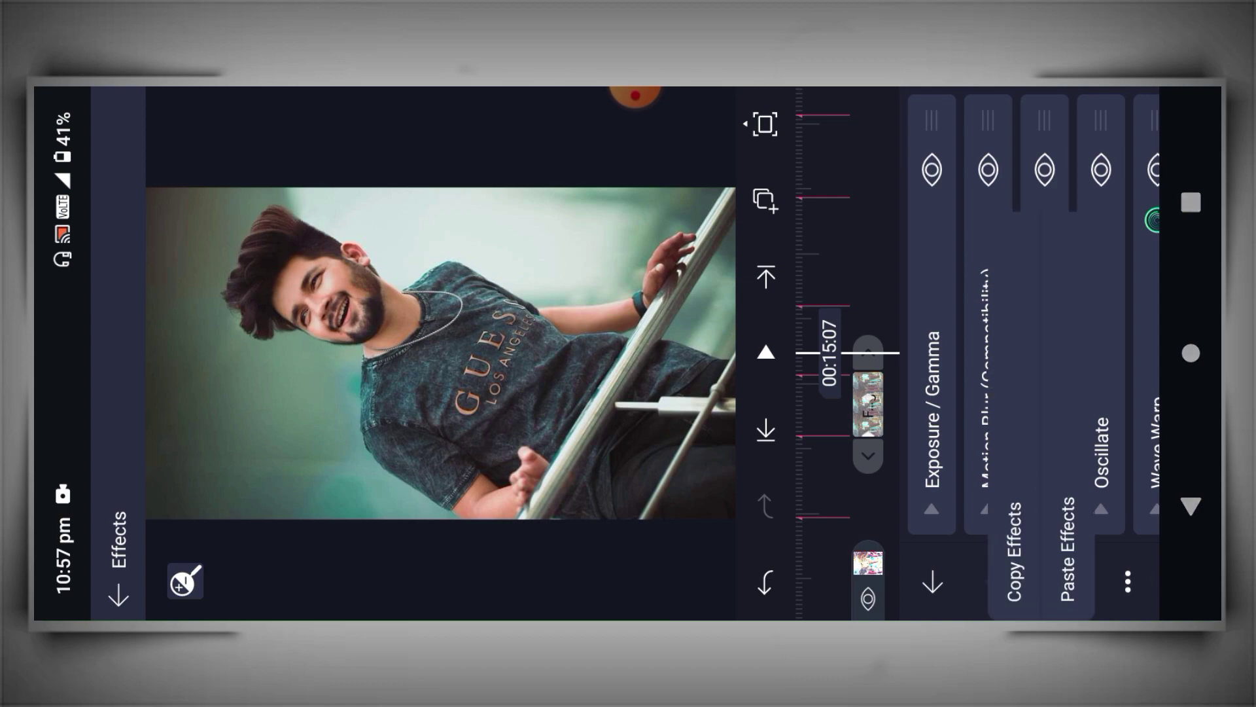
pyautogui.click(1068, 547)
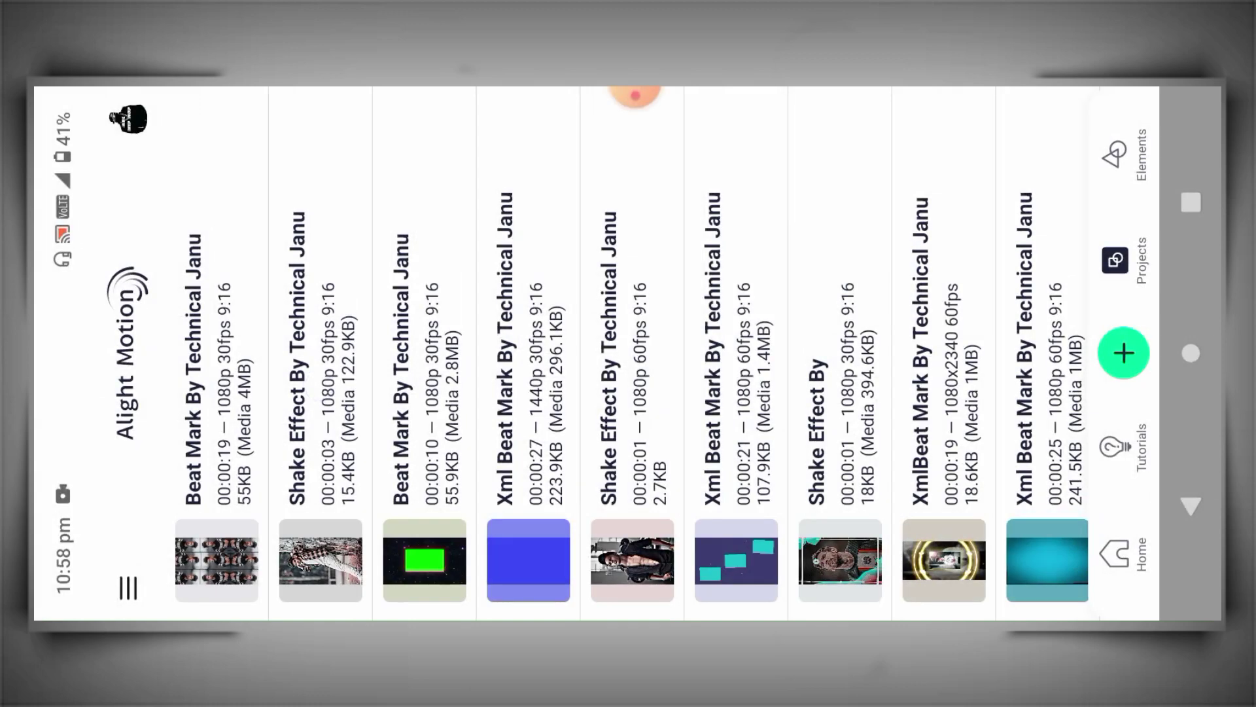
# Open Shake Effect By Technical Janu and copy its photo layer's Tiles and Oscillate effects
pyautogui.click(632, 393)
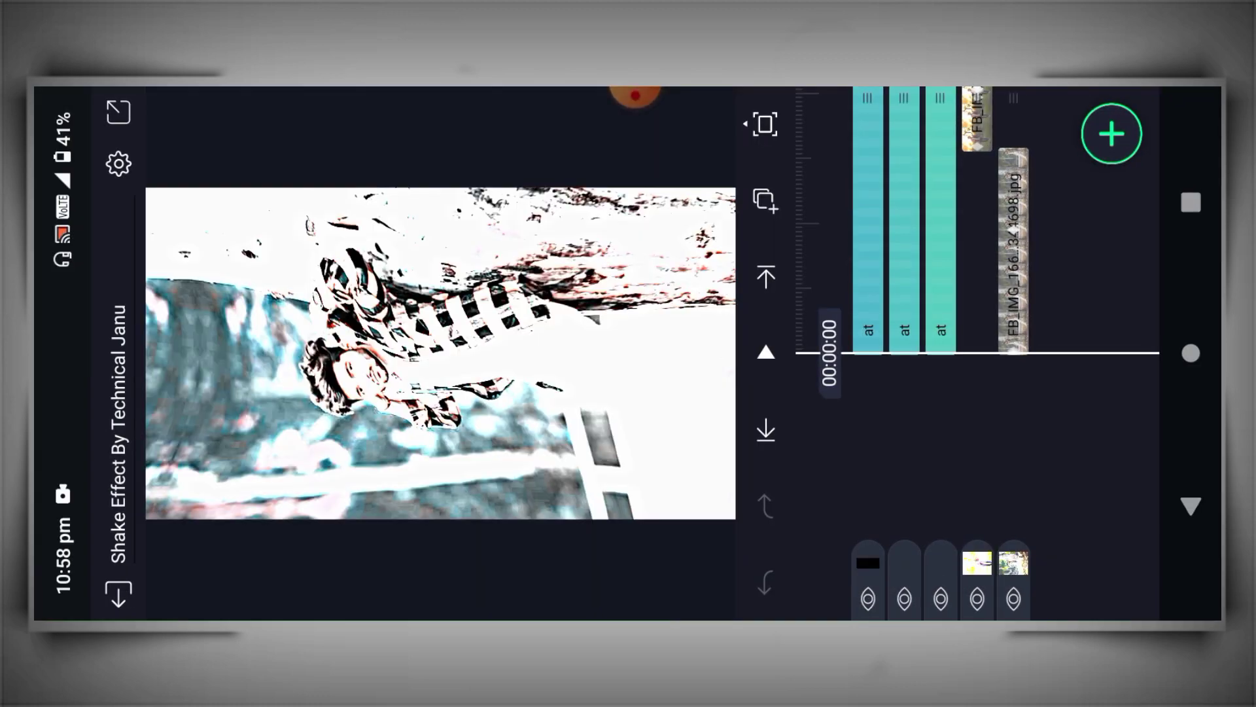
pyautogui.moveTo(987, 252); pyautogui.dragTo(987, 350)
pyautogui.click(1040, 535)
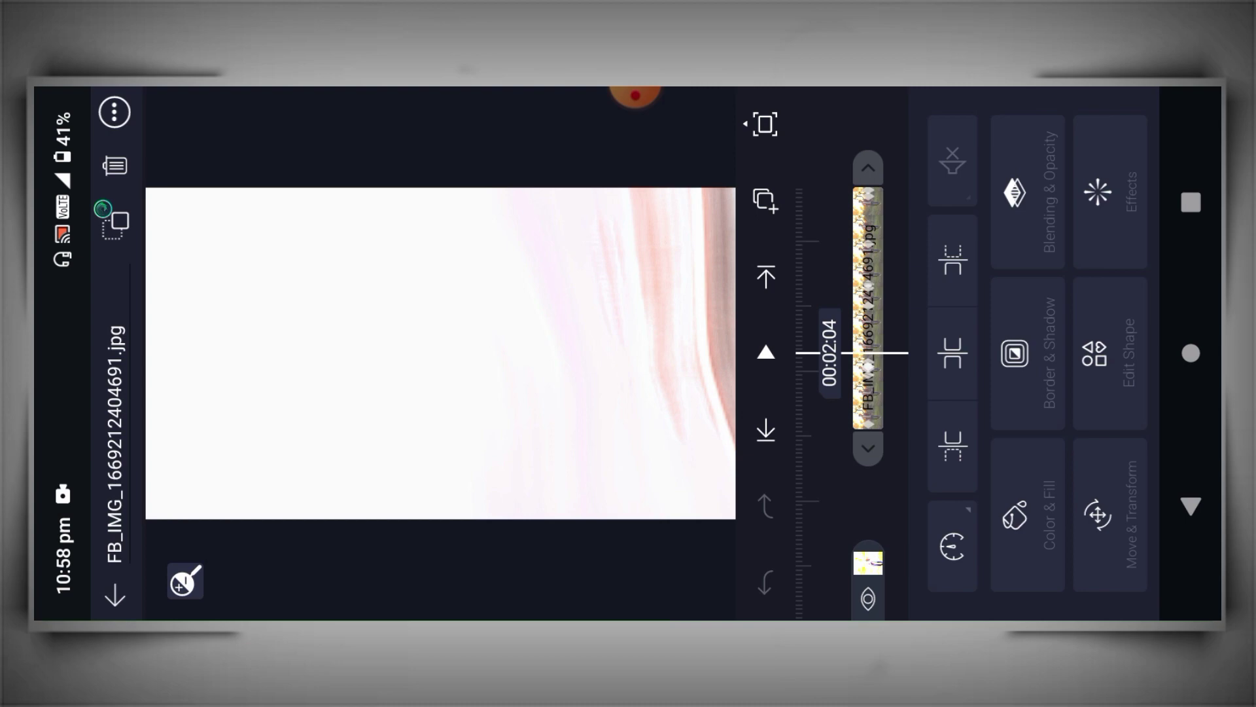
pyautogui.click(1101, 192)
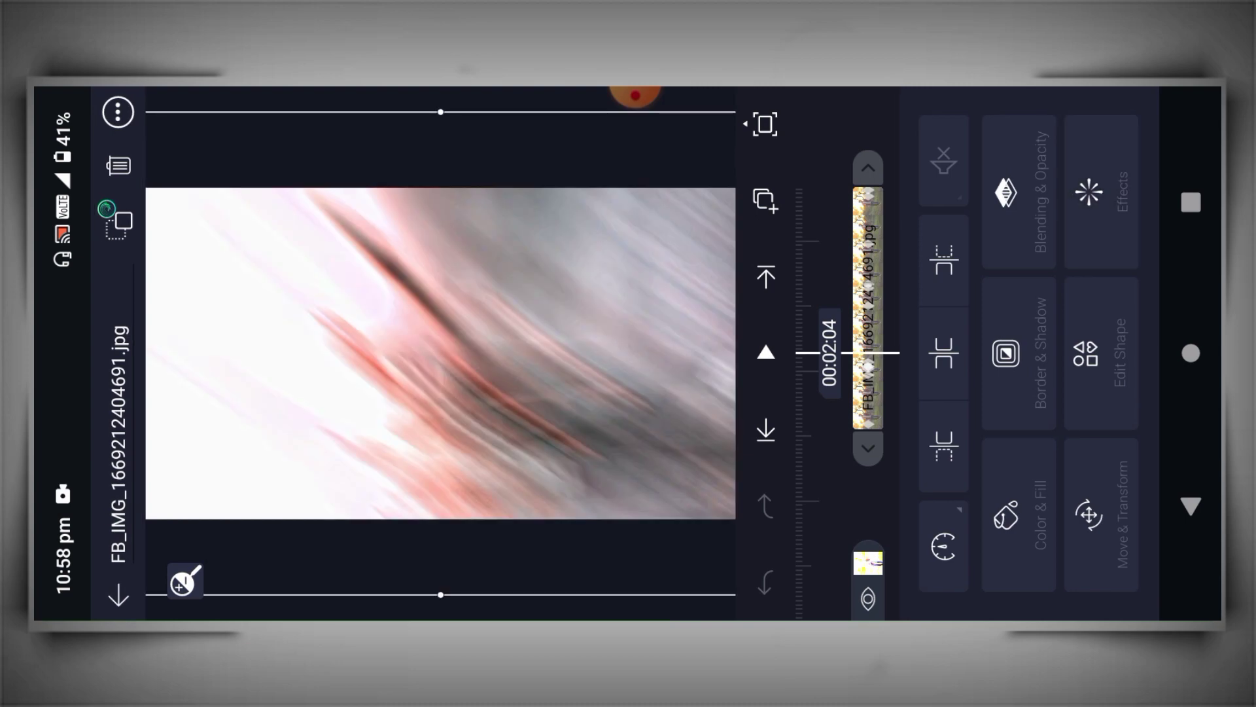
pyautogui.click(1129, 585)
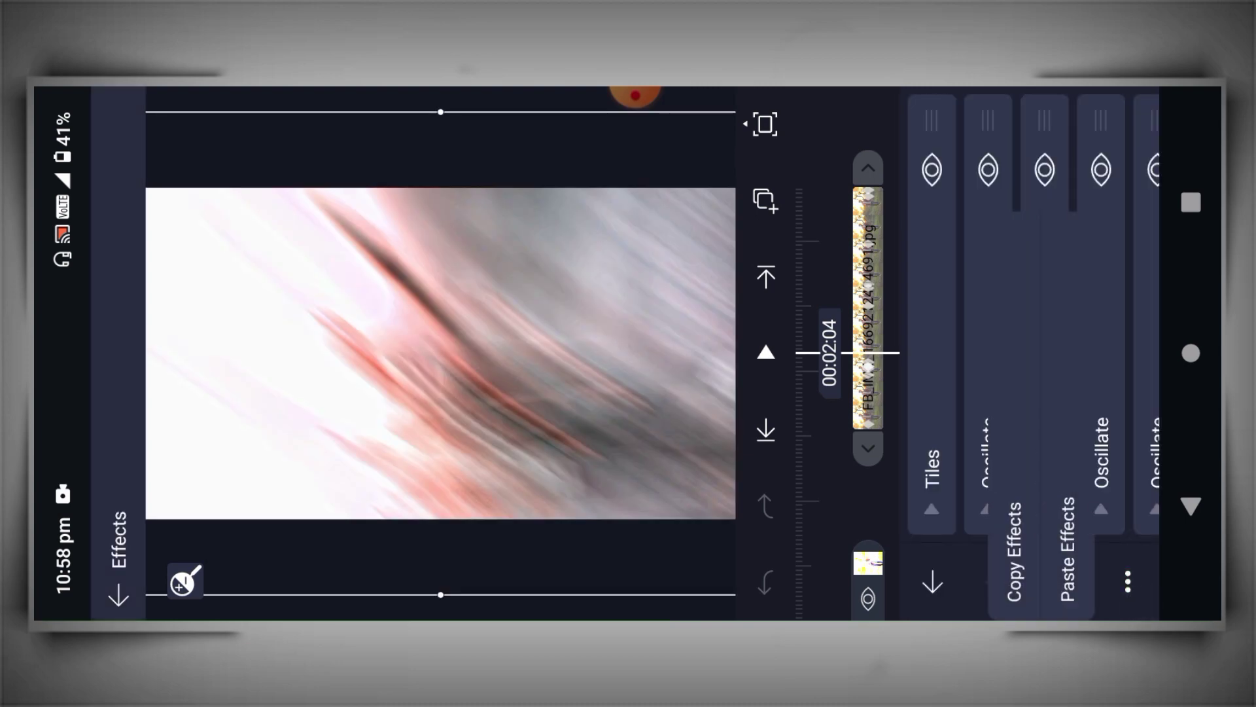
pyautogui.click(1014, 534)
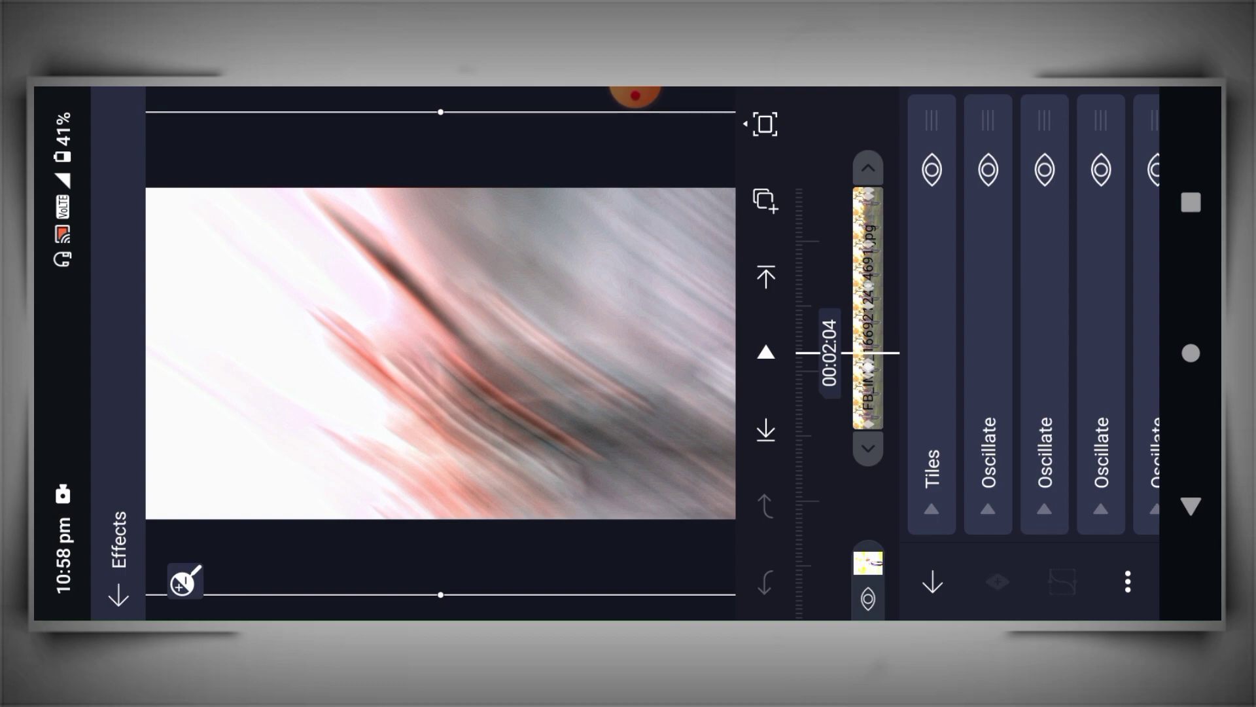
pyautogui.click(118, 597)
# Return to Beat Mark By Technical Janu and scrub to the clips around 00:10
pyautogui.click(118, 596)
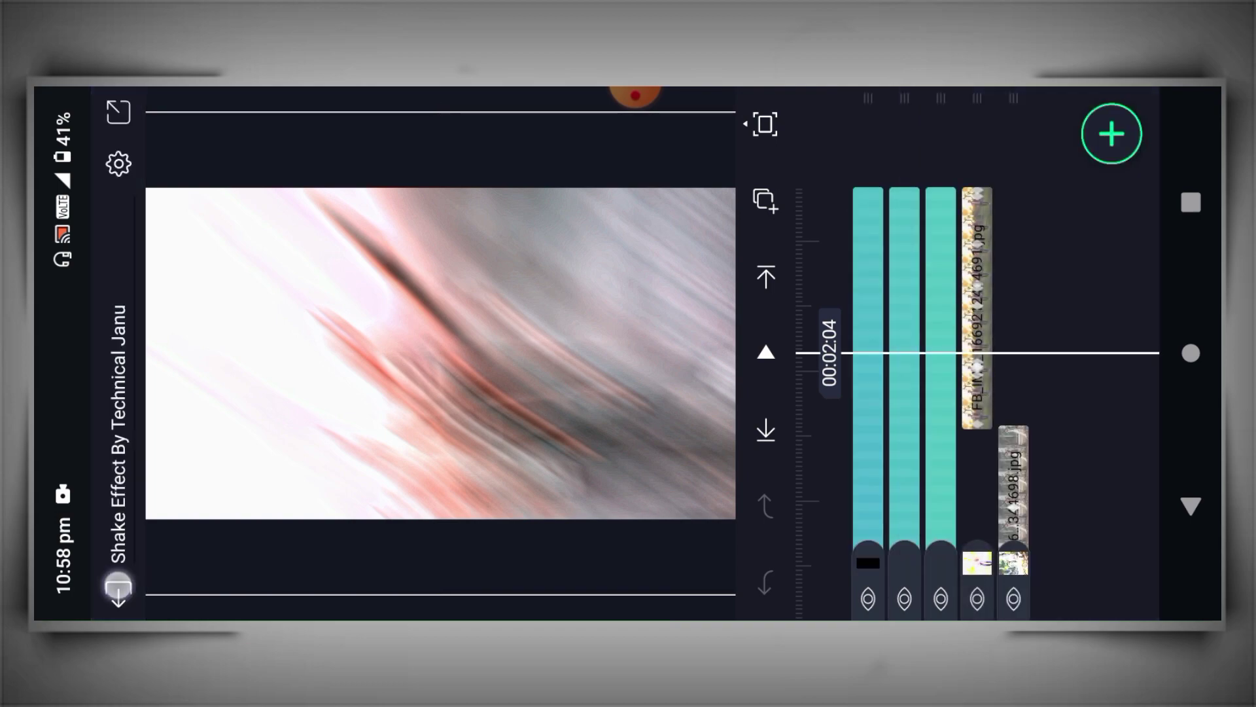
pyautogui.click(118, 594)
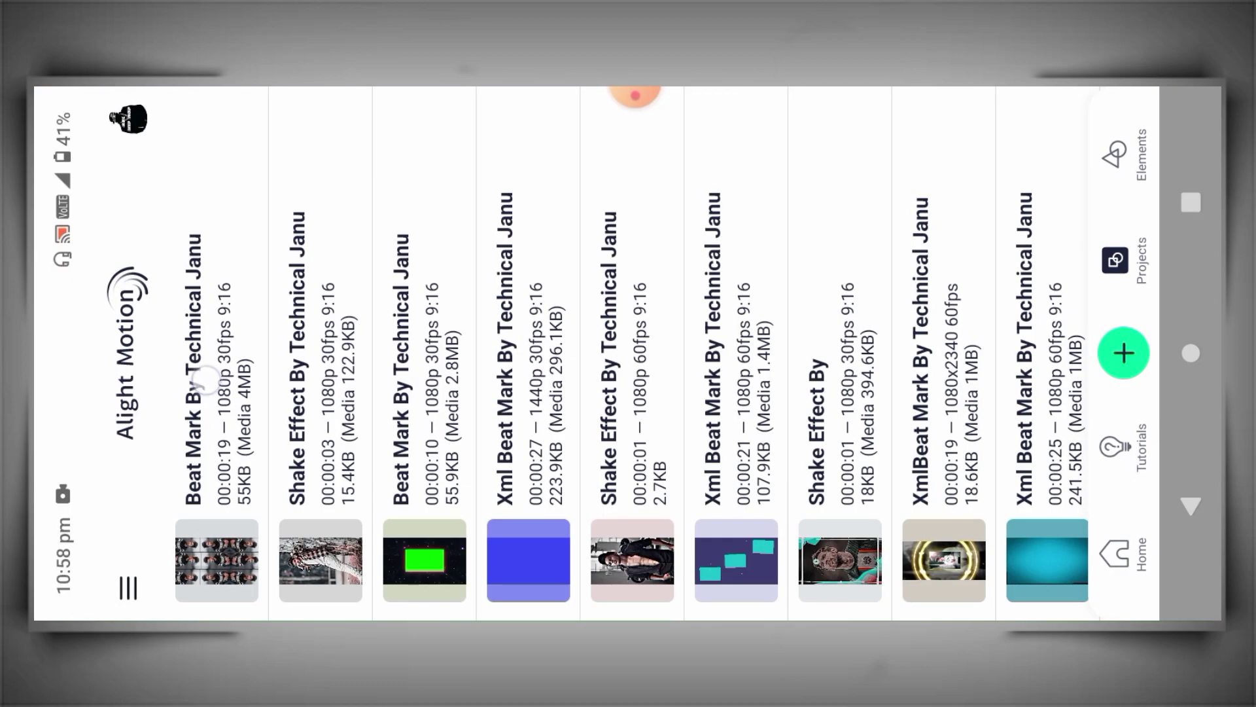
pyautogui.click(216, 392)
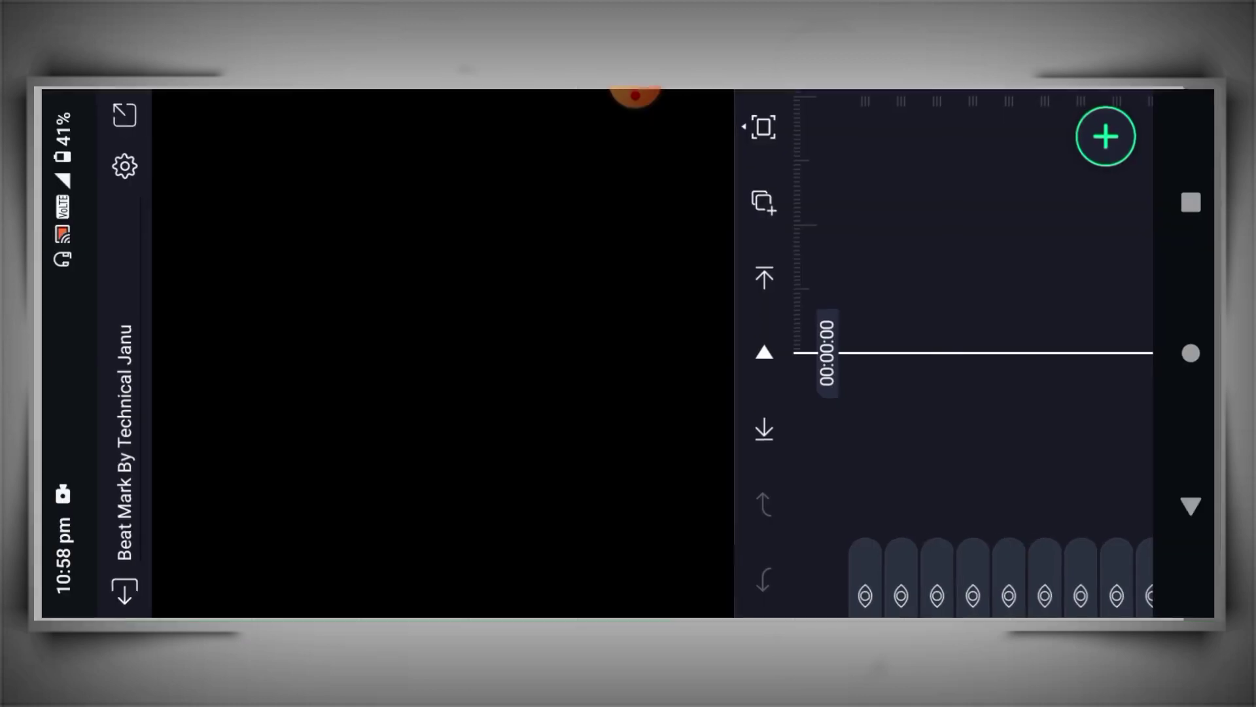
pyautogui.moveTo(938, 226); pyautogui.dragTo(939, 492)
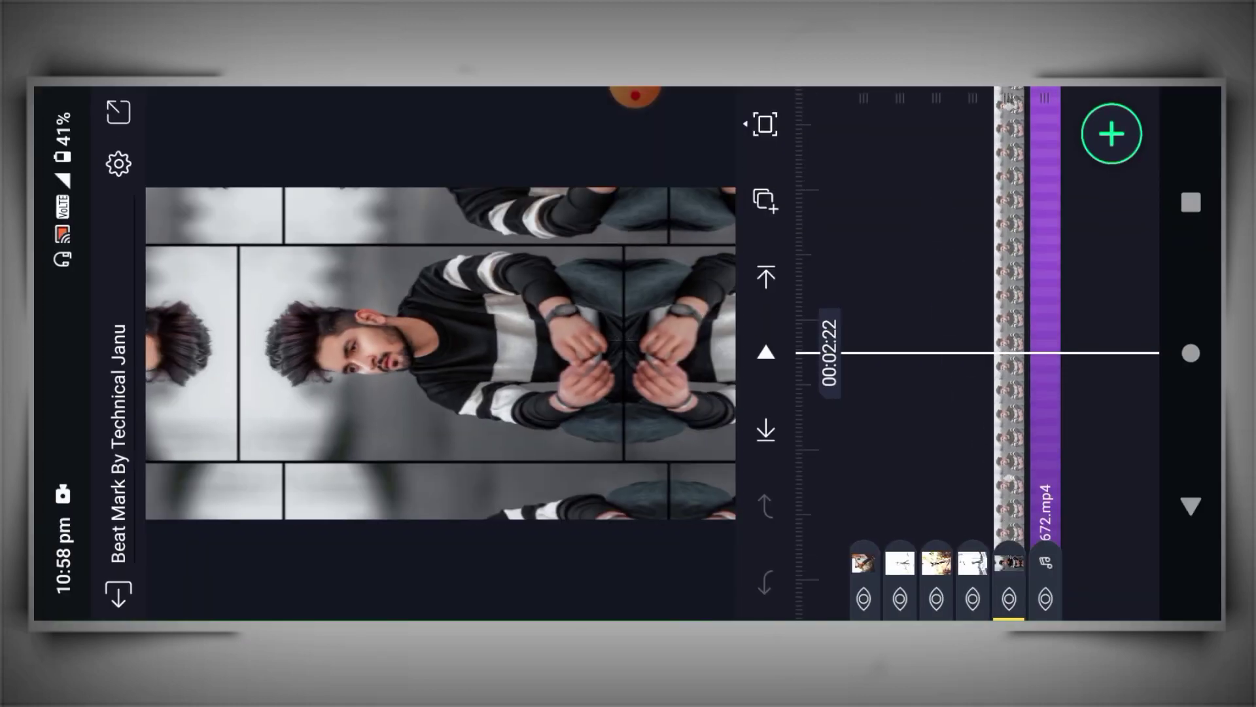
pyautogui.moveTo(1021, 255); pyautogui.dragTo(1035, 359)
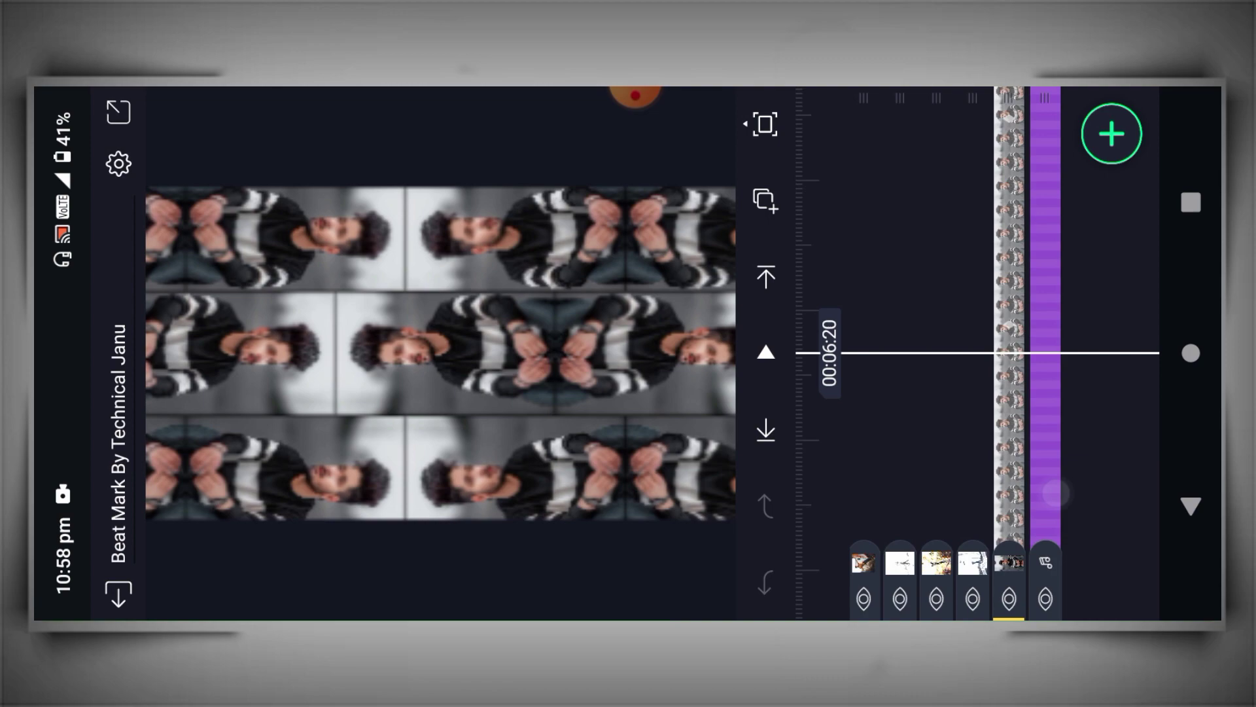
pyautogui.moveTo(1021, 275)
pyautogui.mouseDown()
pyautogui.moveTo(1033, 419)
pyautogui.moveTo(942, 295)
pyautogui.mouseUp()
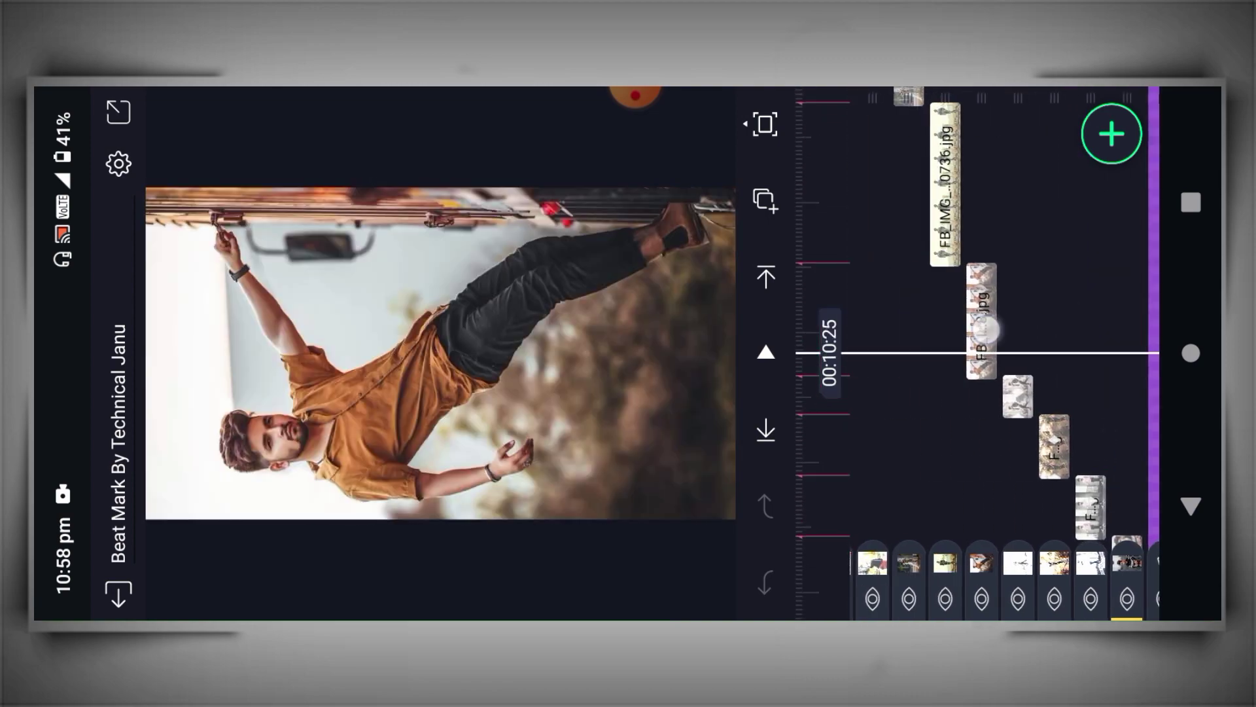
# Paste the Tiles and Oscillate effects onto the 00:10:25 photo clip
pyautogui.click(1072, 322)
pyautogui.click(1099, 191)
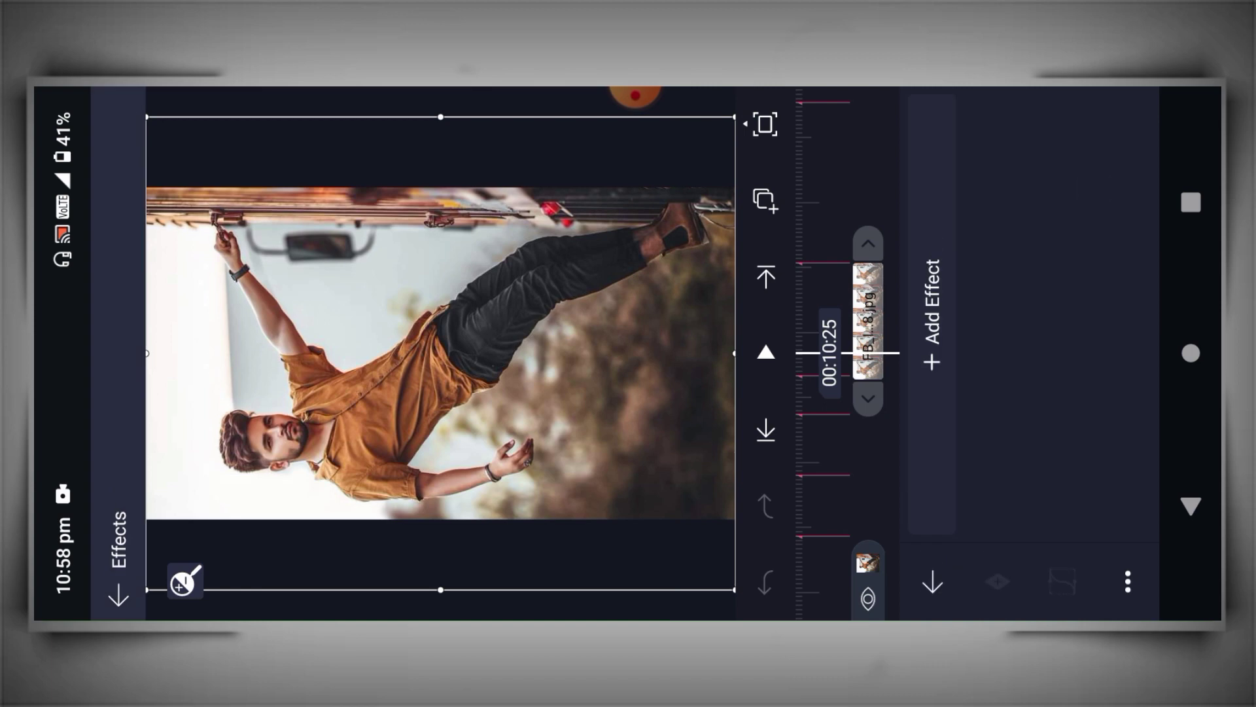
pyautogui.click(1130, 584)
pyautogui.click(1066, 506)
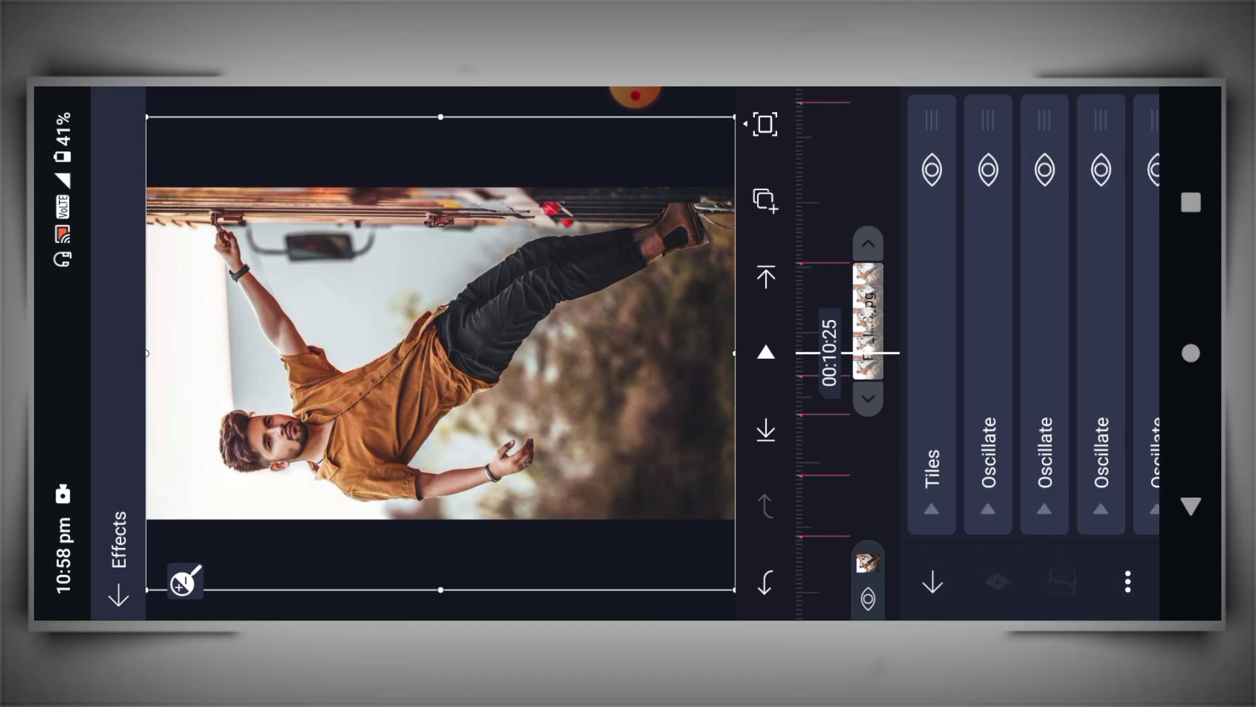
pyautogui.click(1190, 506)
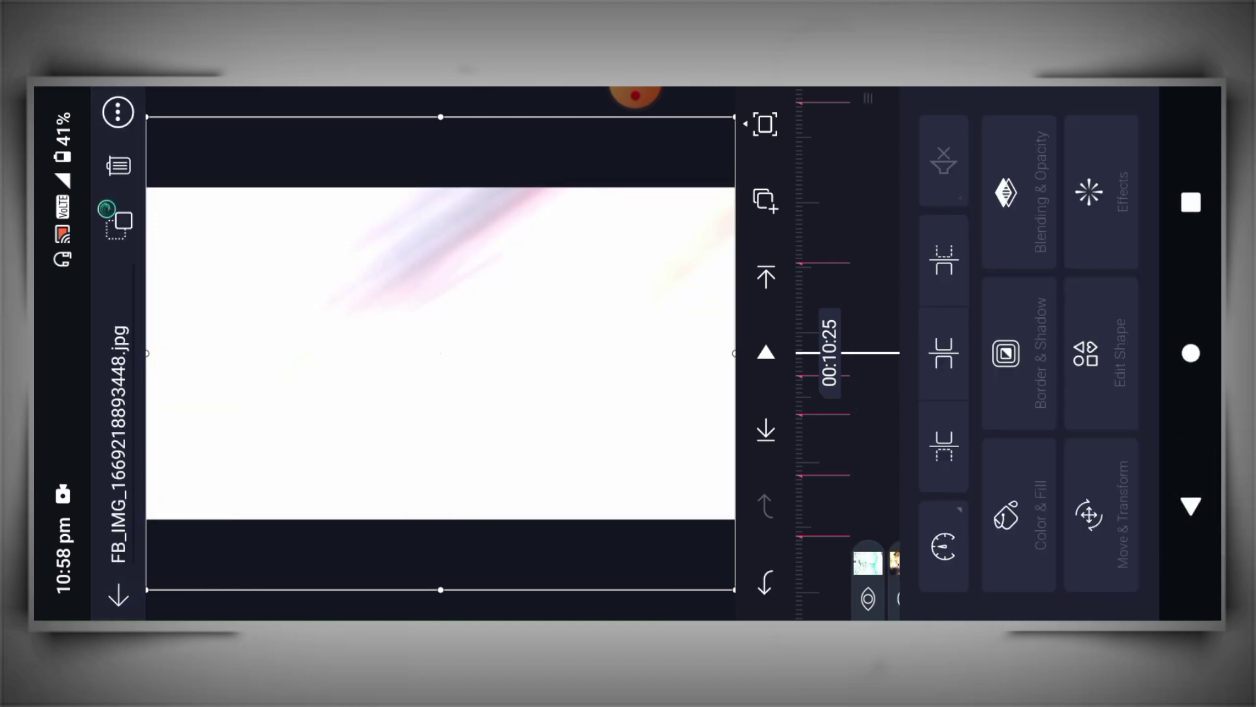
pyautogui.click(1191, 506)
# Paste the Tiles and Oscillate effects onto the photo clip under the playhead
pyautogui.moveTo(1053, 255); pyautogui.dragTo(1080, 414)
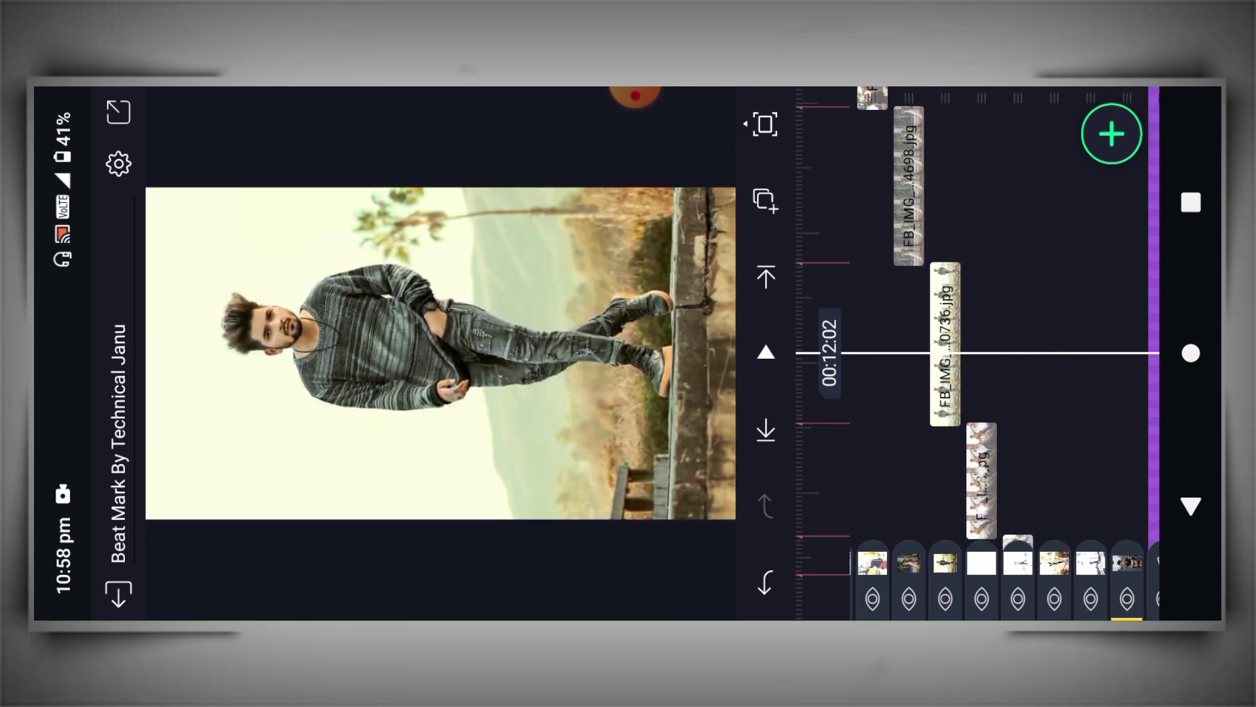
pyautogui.click(944, 342)
pyautogui.click(1101, 192)
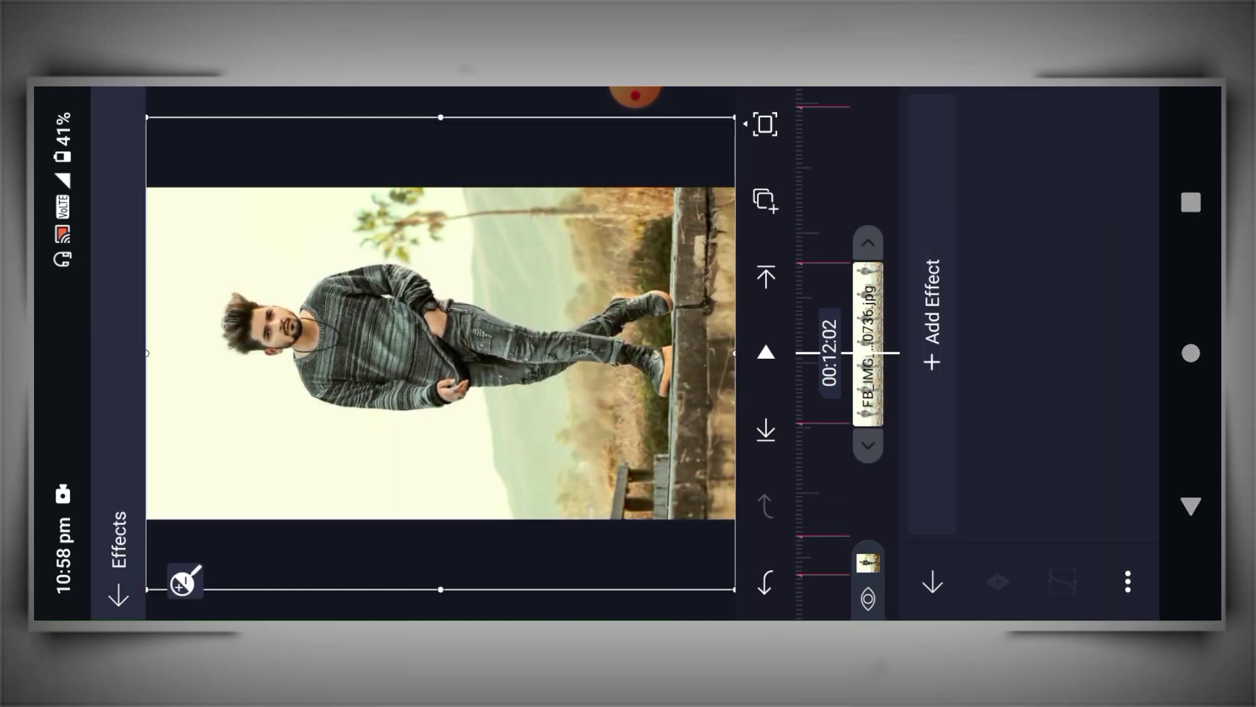
pyautogui.click(1069, 491)
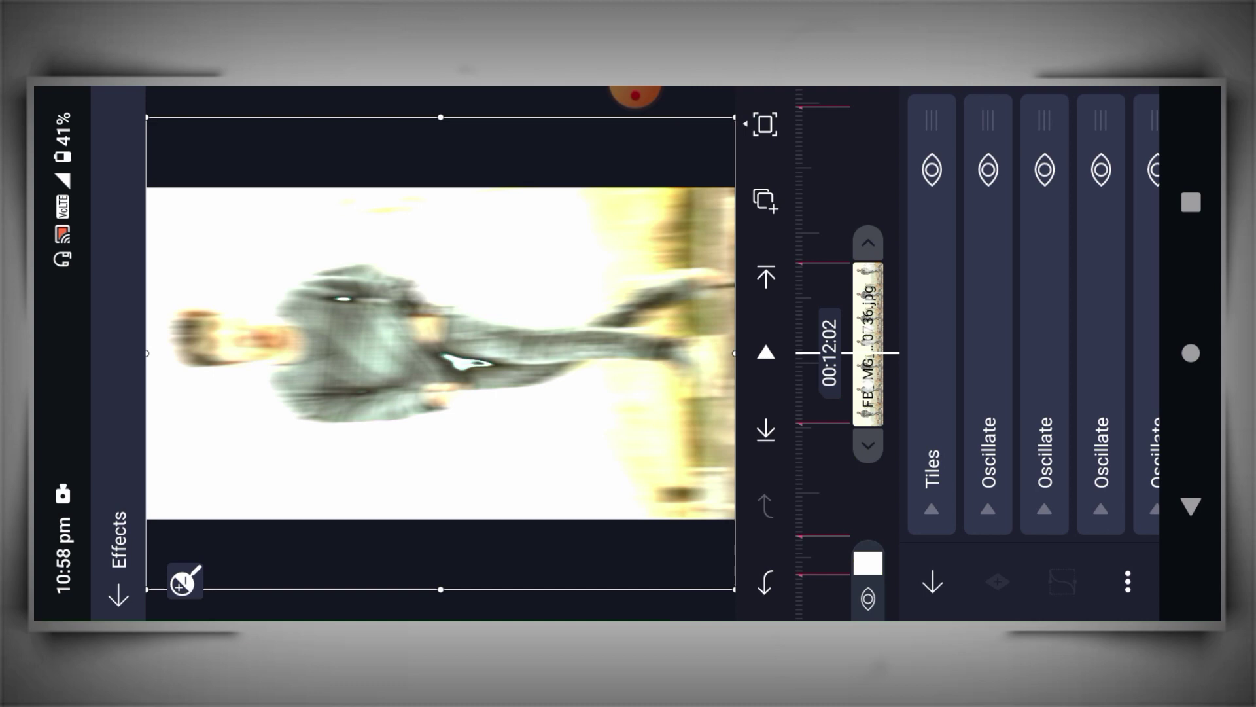
pyautogui.click(1191, 507)
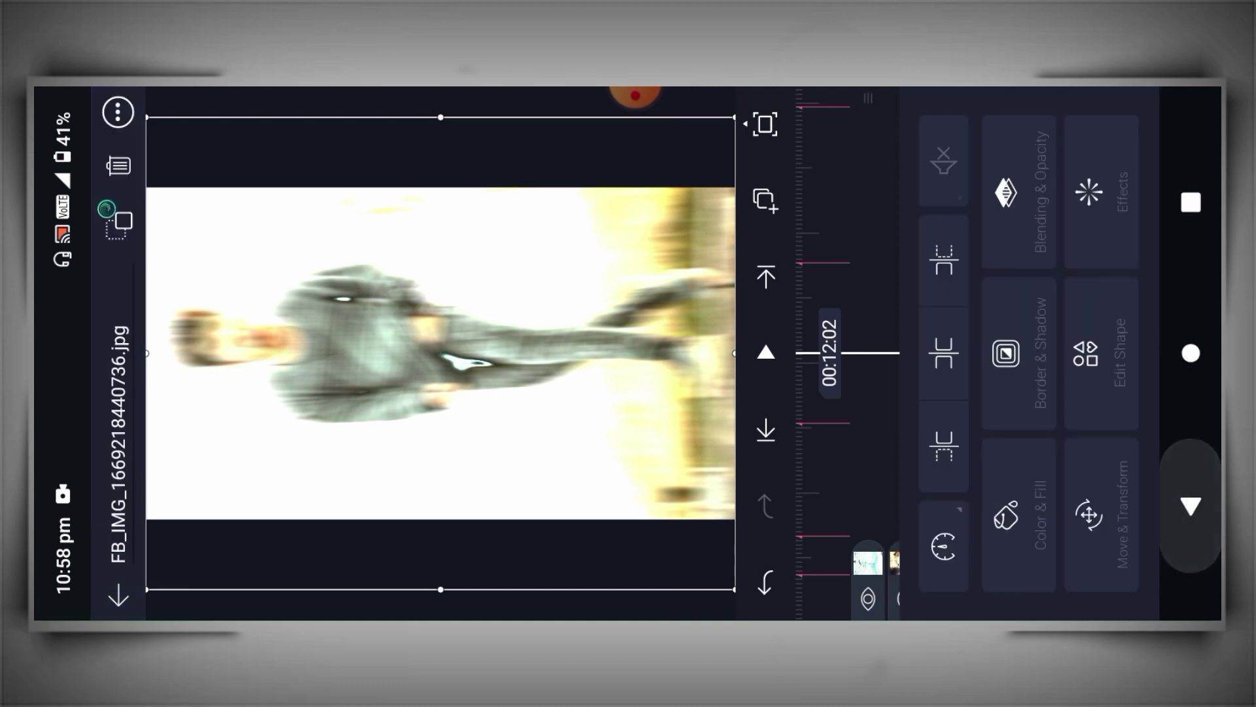
pyautogui.click(1191, 507)
# Paste the same effects onto the following photo clip, then scrub ahead
pyautogui.click(945, 361)
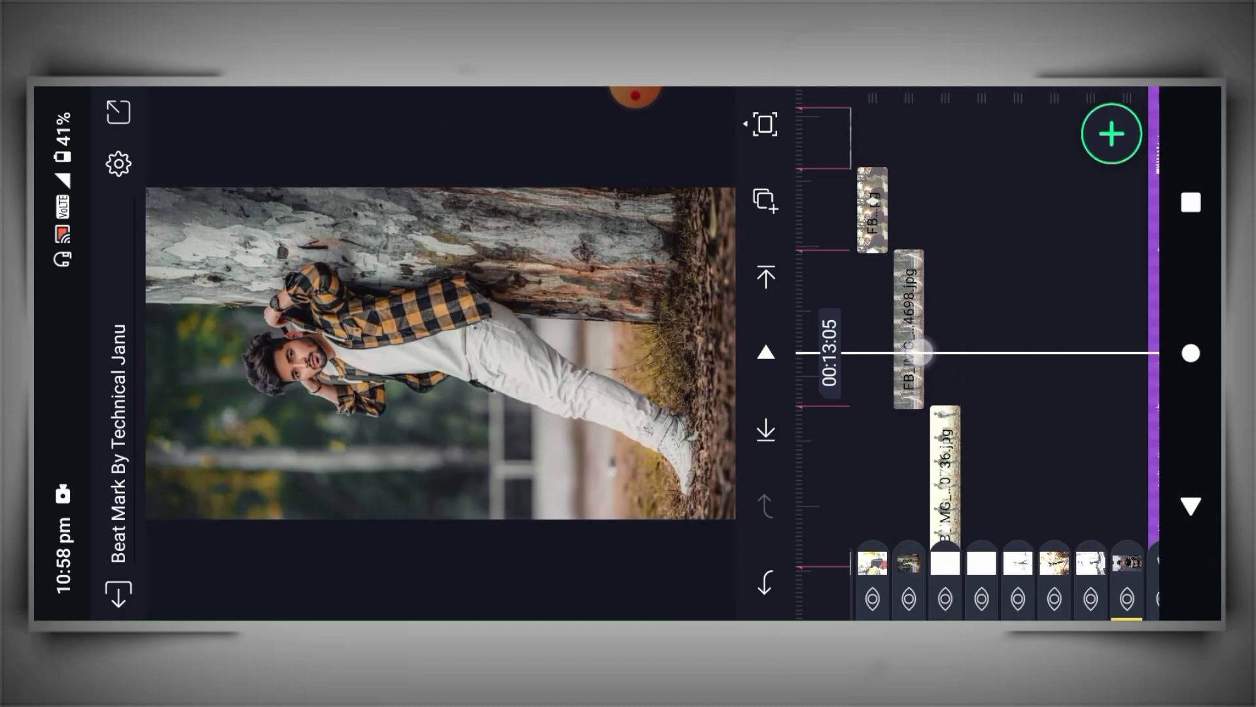
pyautogui.click(921, 353)
pyautogui.click(1090, 217)
pyautogui.click(1124, 578)
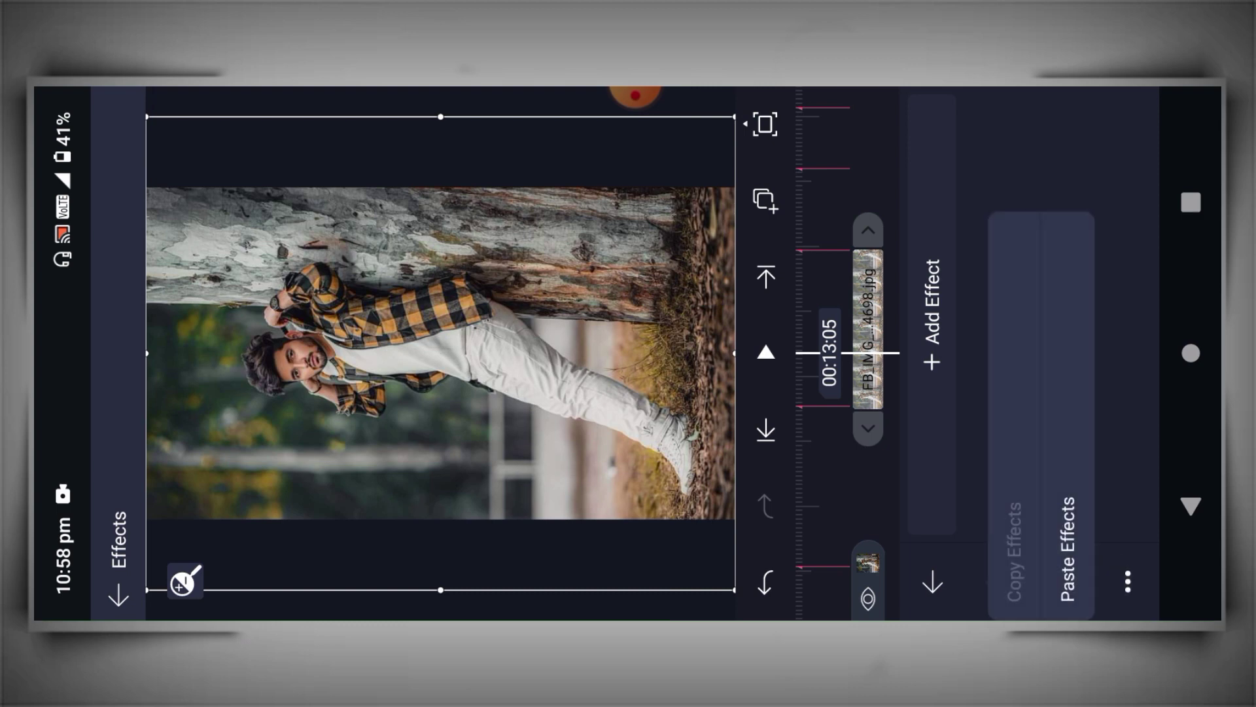
pyautogui.click(1070, 492)
pyautogui.click(1191, 507)
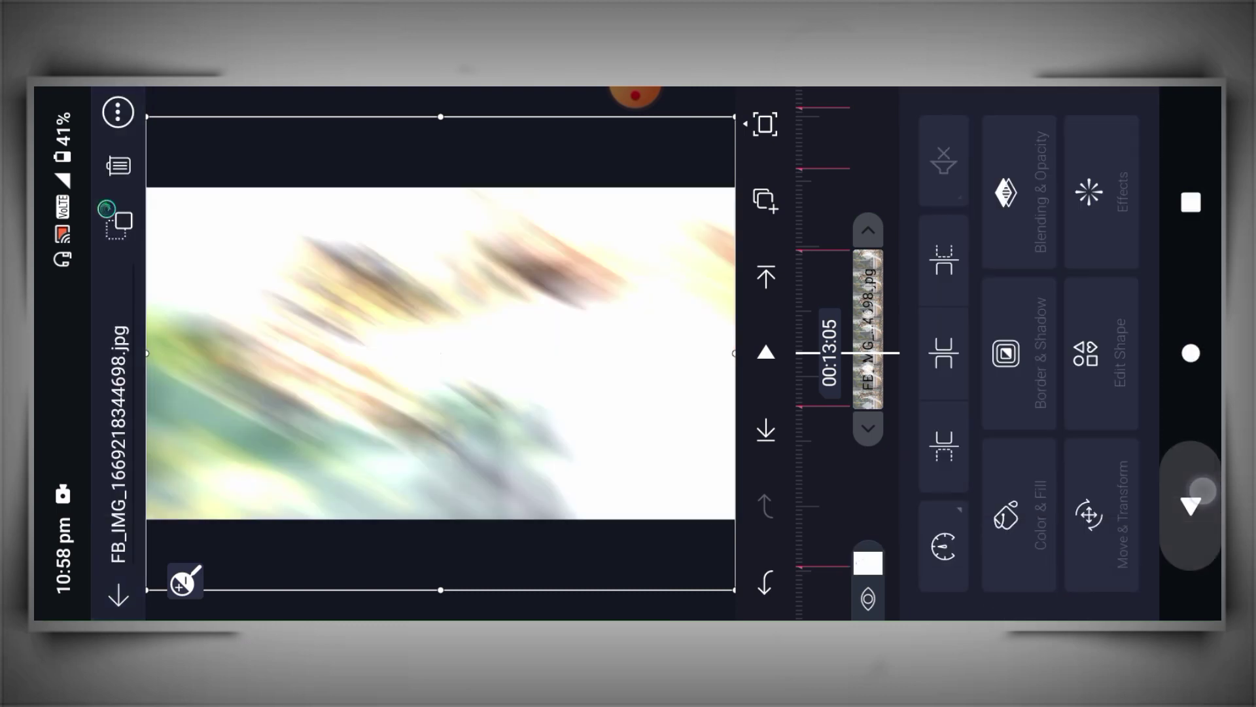
pyautogui.moveTo(1011, 260); pyautogui.dragTo(1045, 437)
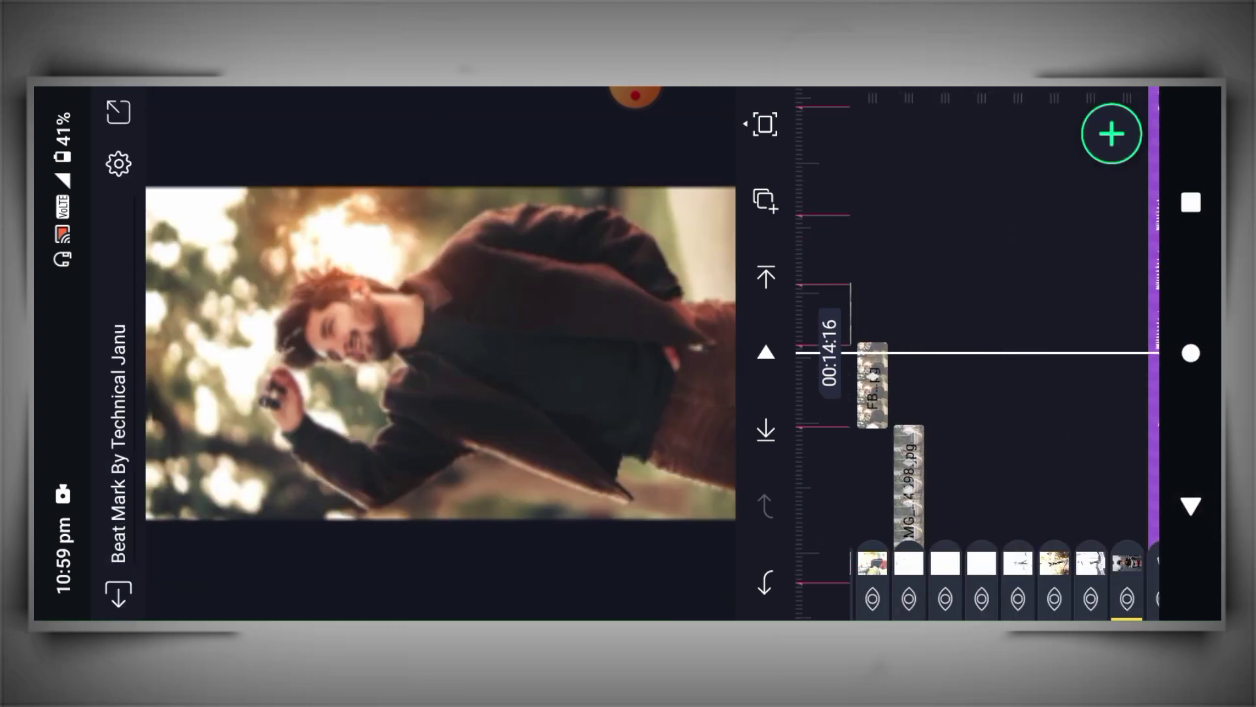
pyautogui.moveTo(1074, 309)
pyautogui.mouseDown()
pyautogui.moveTo(1043, 322)
pyautogui.moveTo(1056, 407)
pyautogui.moveTo(1055, 255)
pyautogui.moveTo(1061, 295)
pyautogui.mouseUp()
# Open the Shake Effect By Technical Janu project and select all its layers
pyautogui.click(965, 331)
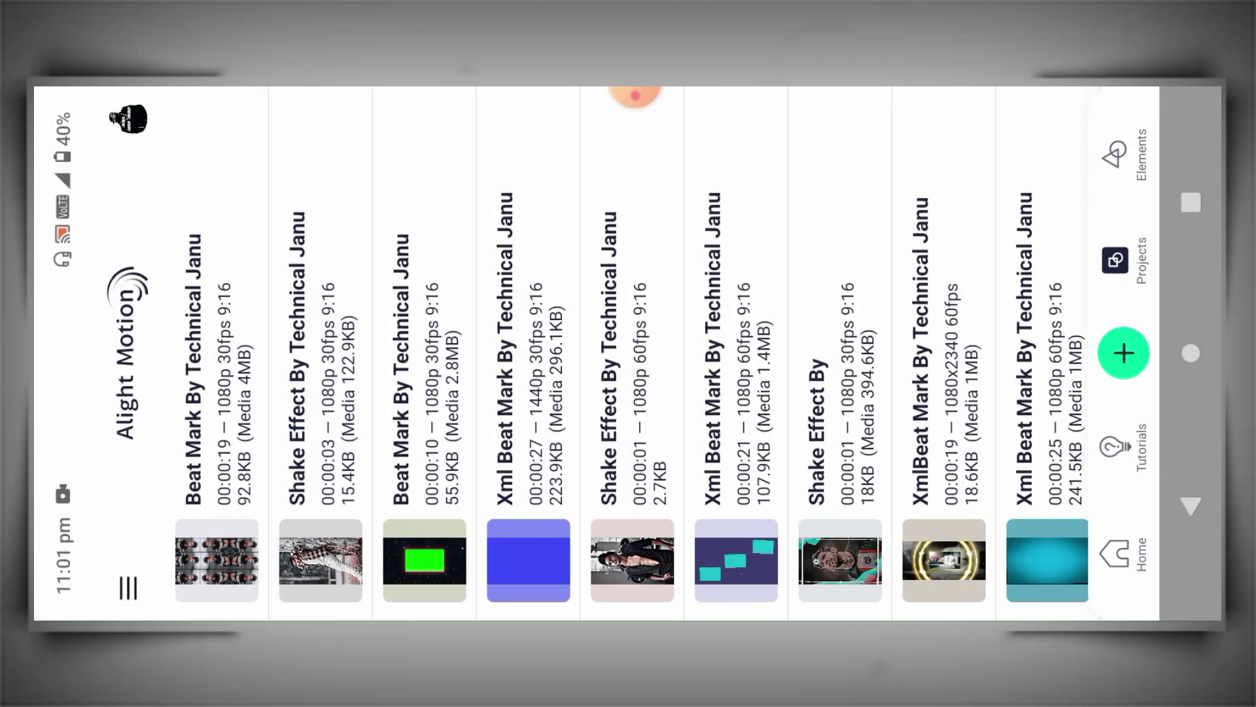
pyautogui.click(633, 324)
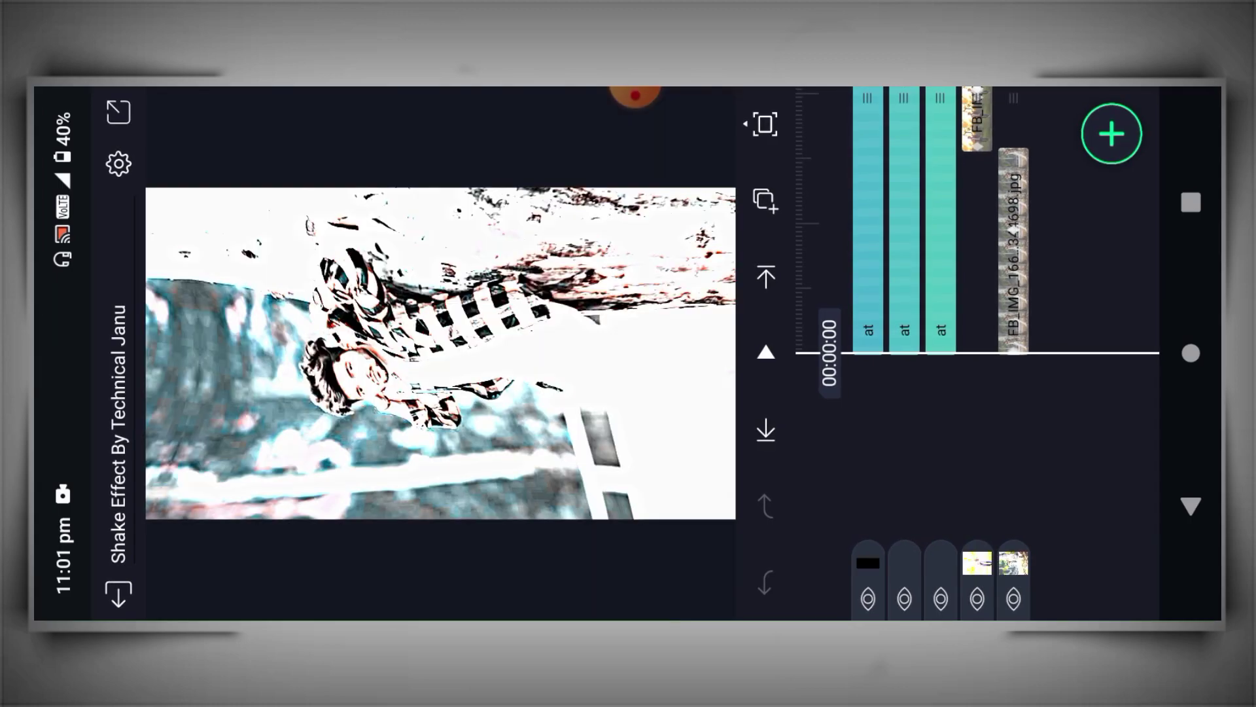
pyautogui.click(776, 204)
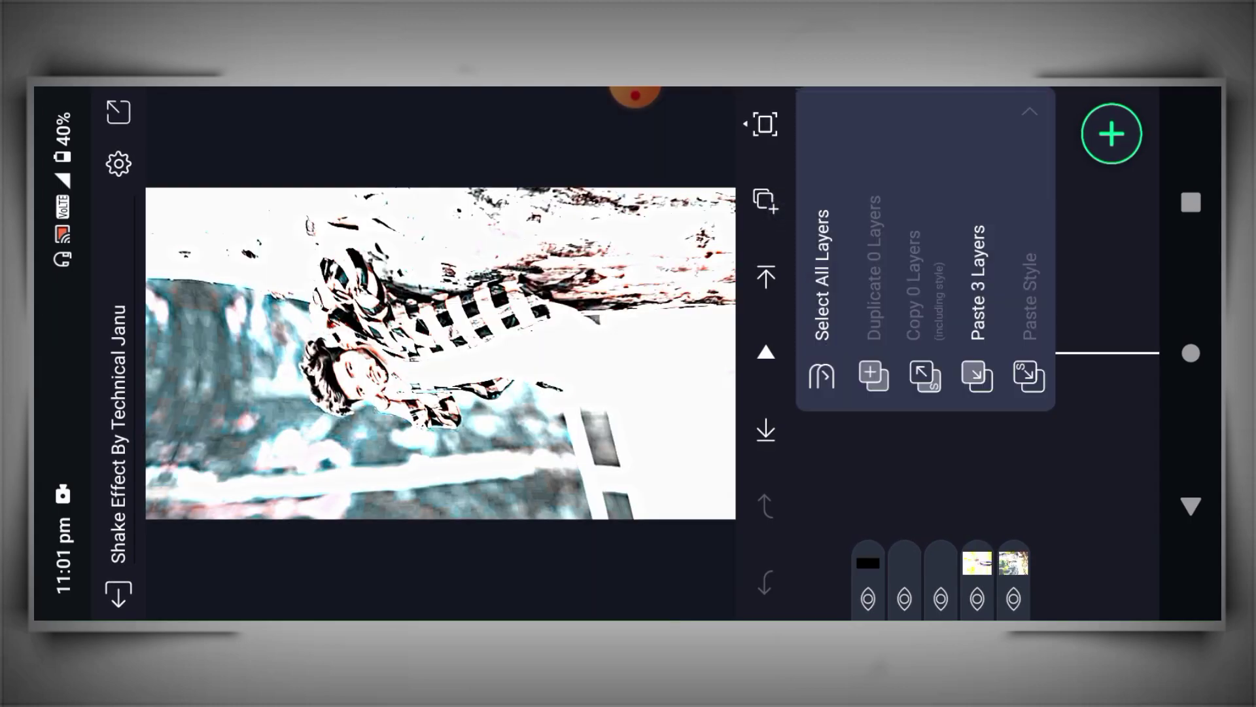
pyautogui.click(824, 292)
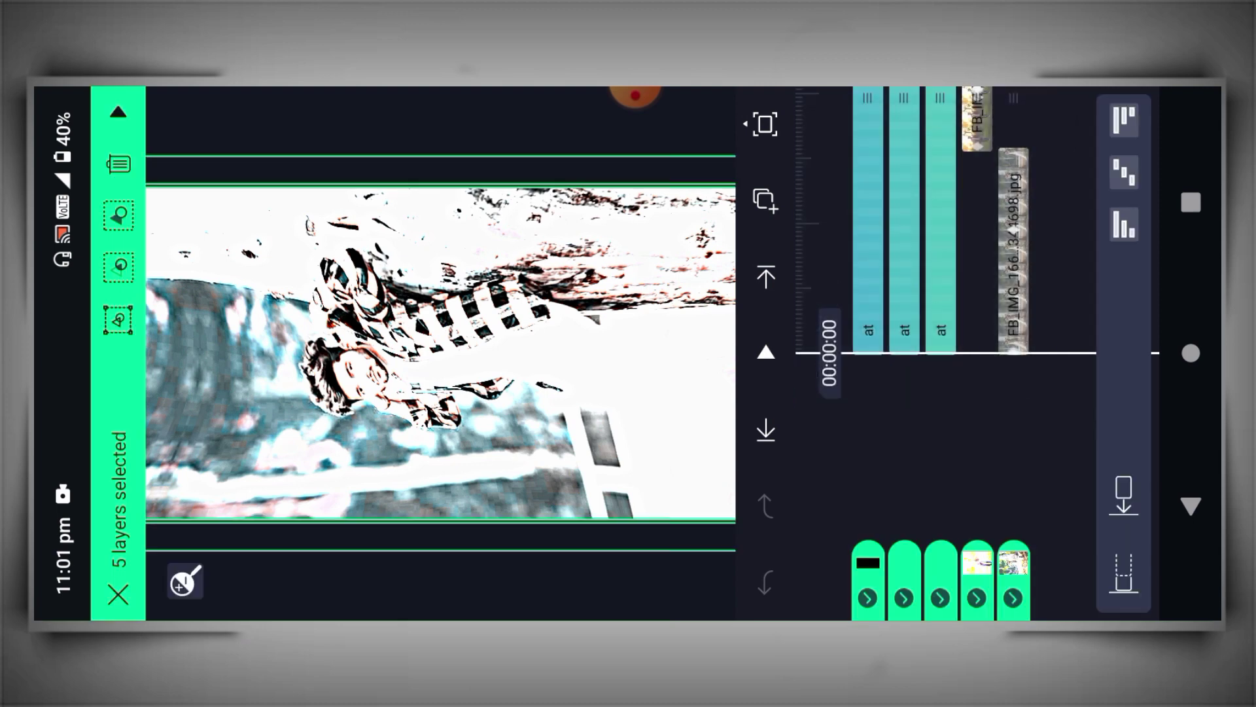
# Copy only the three adjustment layers, excluding the two photos, and exit to the project list
pyautogui.click(978, 579)
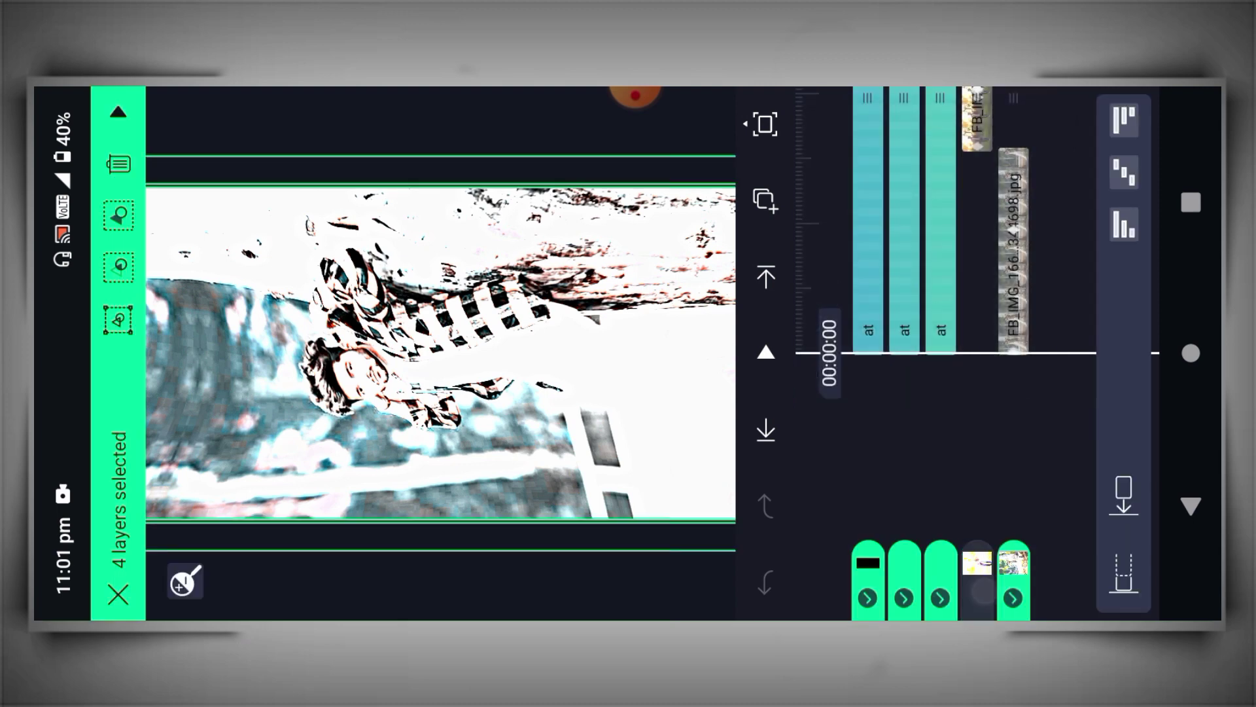
pyautogui.click(776, 201)
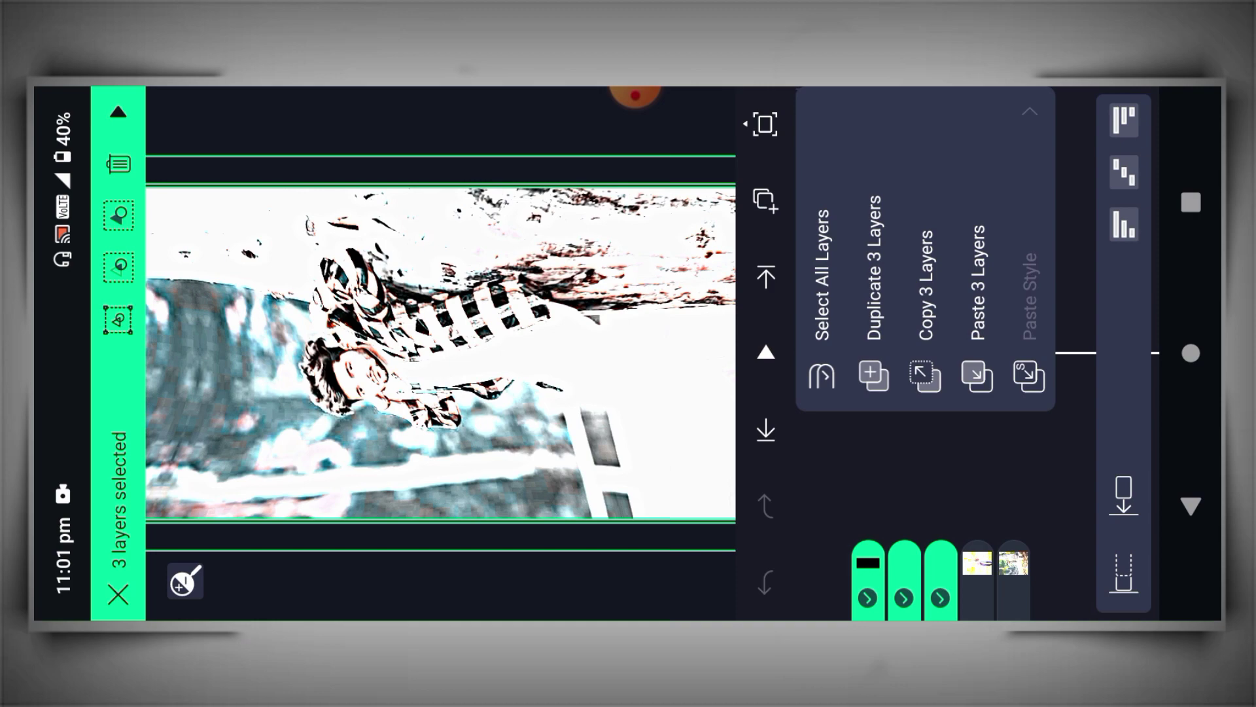
pyautogui.click(937, 285)
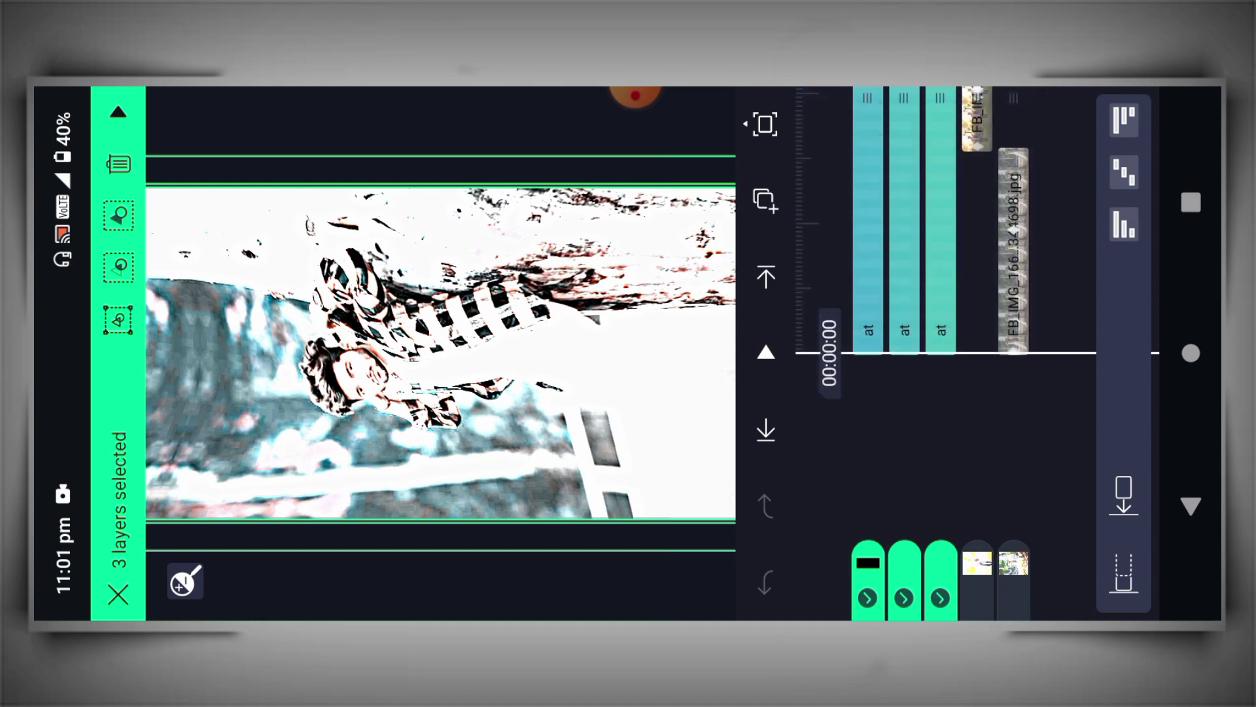
pyautogui.click(118, 594)
pyautogui.click(124, 589)
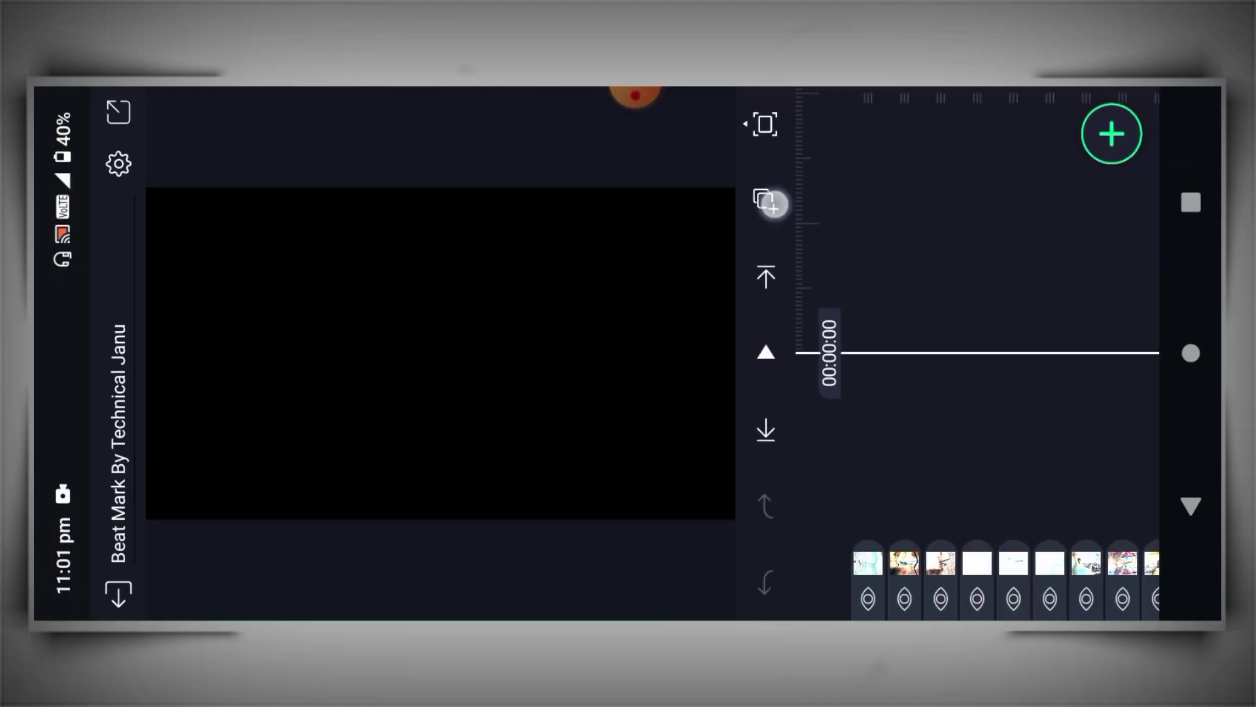
# Paste the three copied layers into Beat Mark and move the playhead to the end
pyautogui.click(768, 202)
pyautogui.click(977, 285)
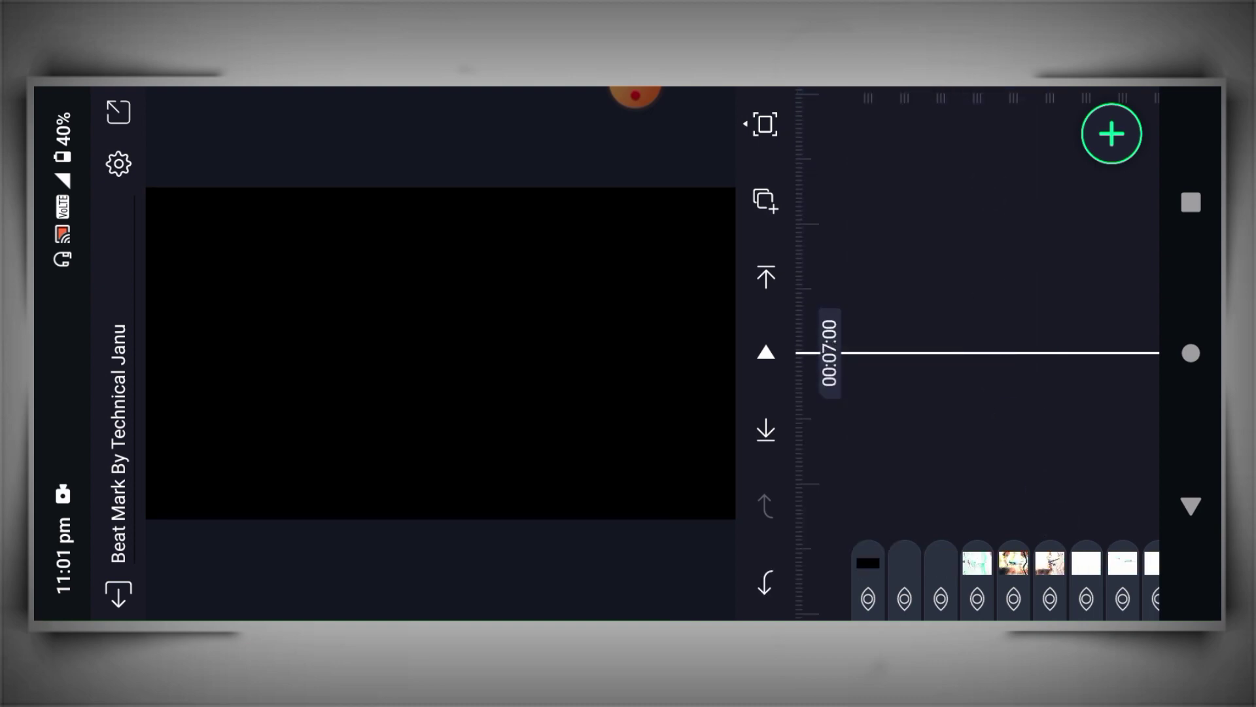
pyautogui.moveTo(1014, 420); pyautogui.dragTo(1013, 147)
pyautogui.moveTo(1080, 294); pyautogui.dragTo(1001, 492)
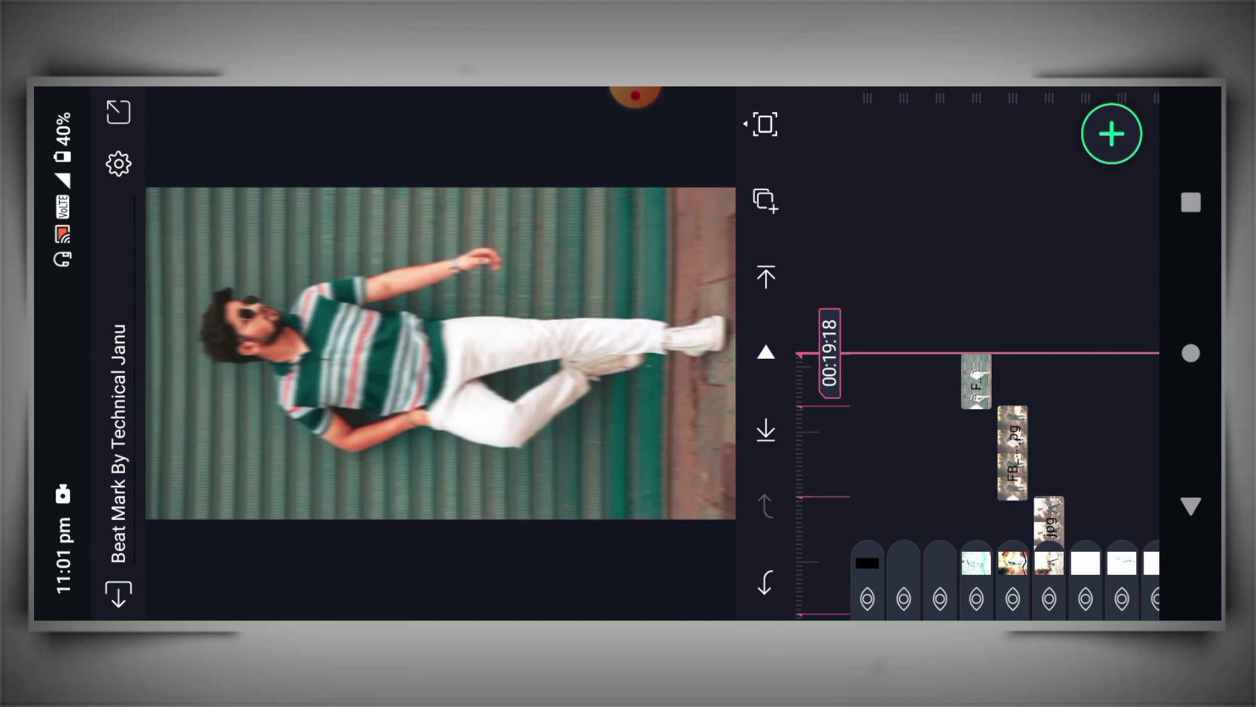
# Extend all three pasted adjustment layers to the playhead at the timeline's end
pyautogui.click(872, 578)
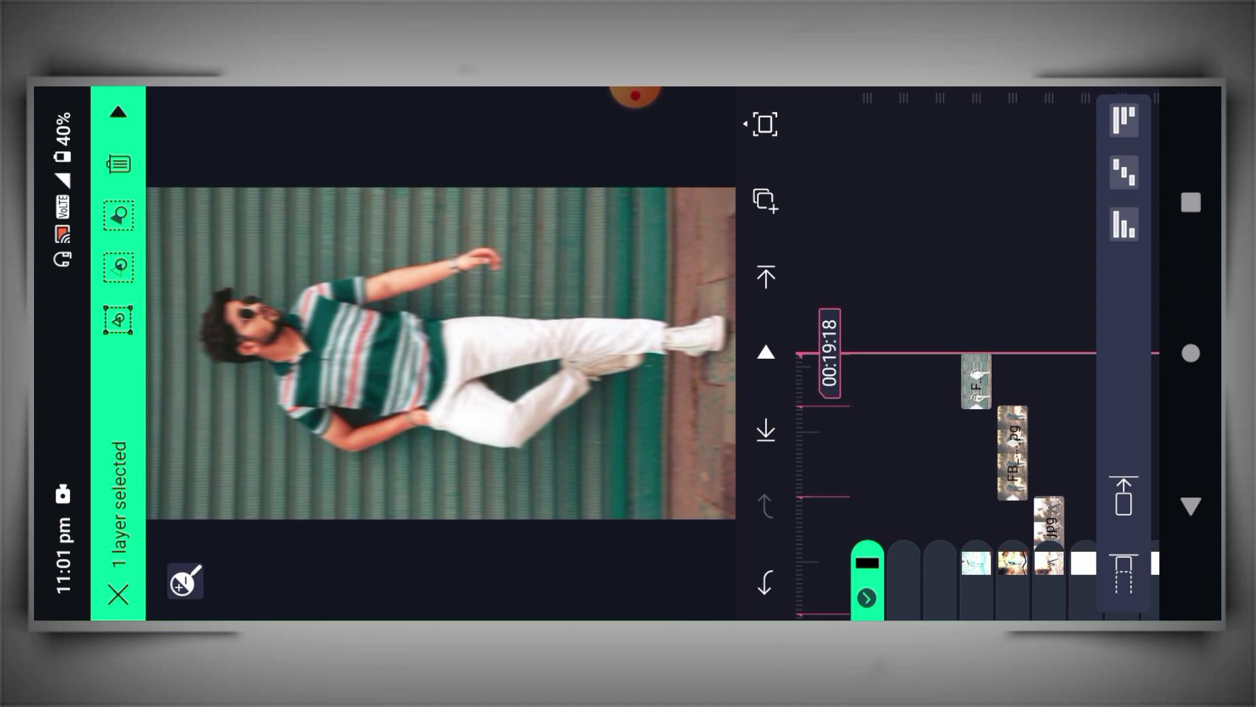
pyautogui.click(904, 580)
pyautogui.click(943, 588)
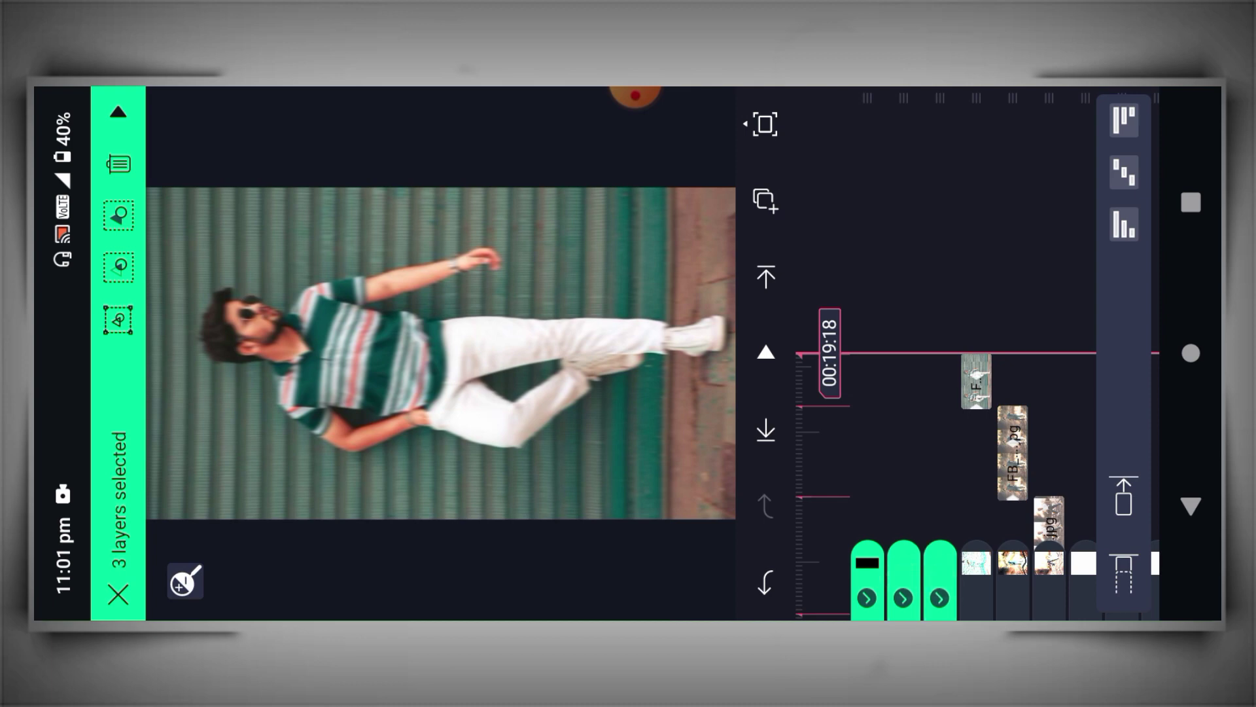
pyautogui.click(766, 276)
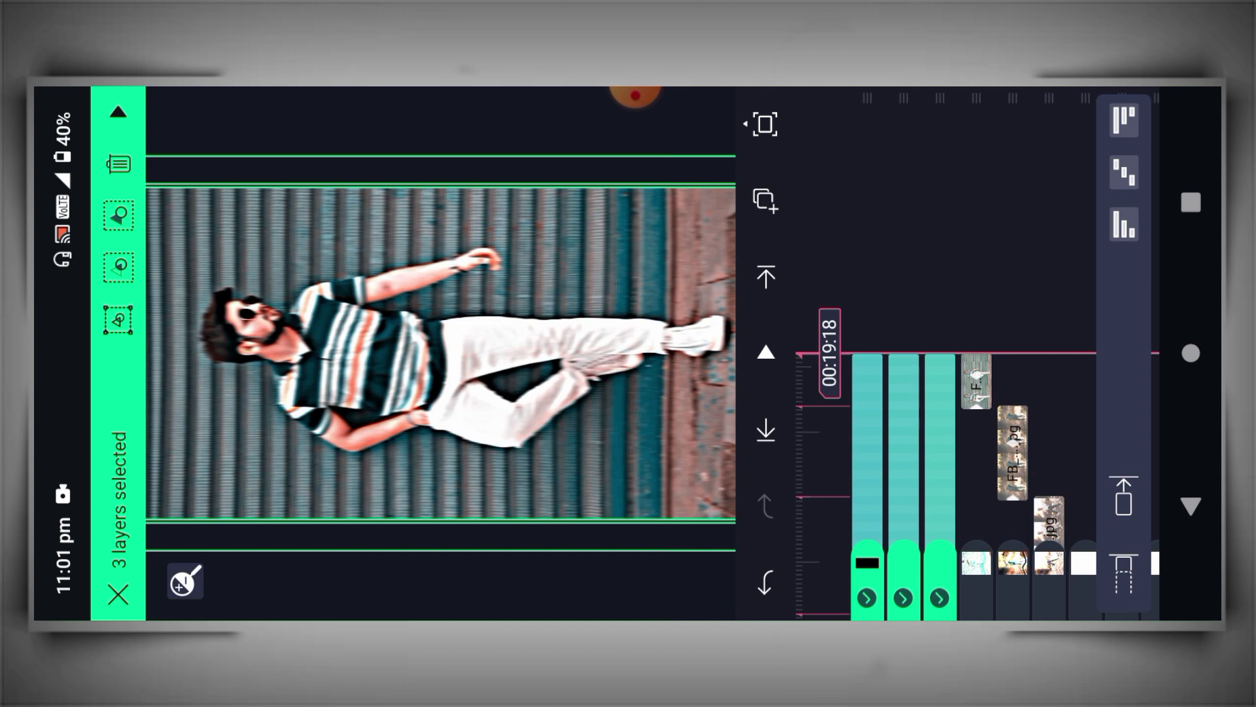
pyautogui.click(119, 595)
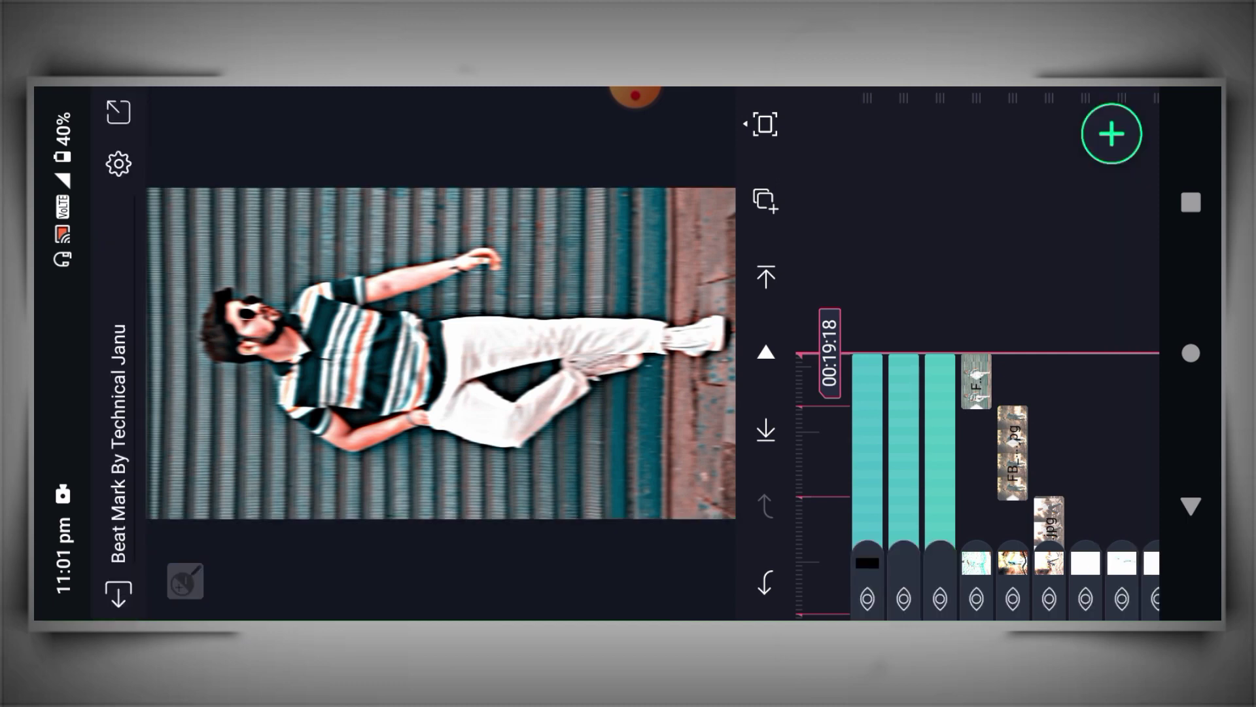
pyautogui.moveTo(996, 375); pyautogui.dragTo(996, 148)
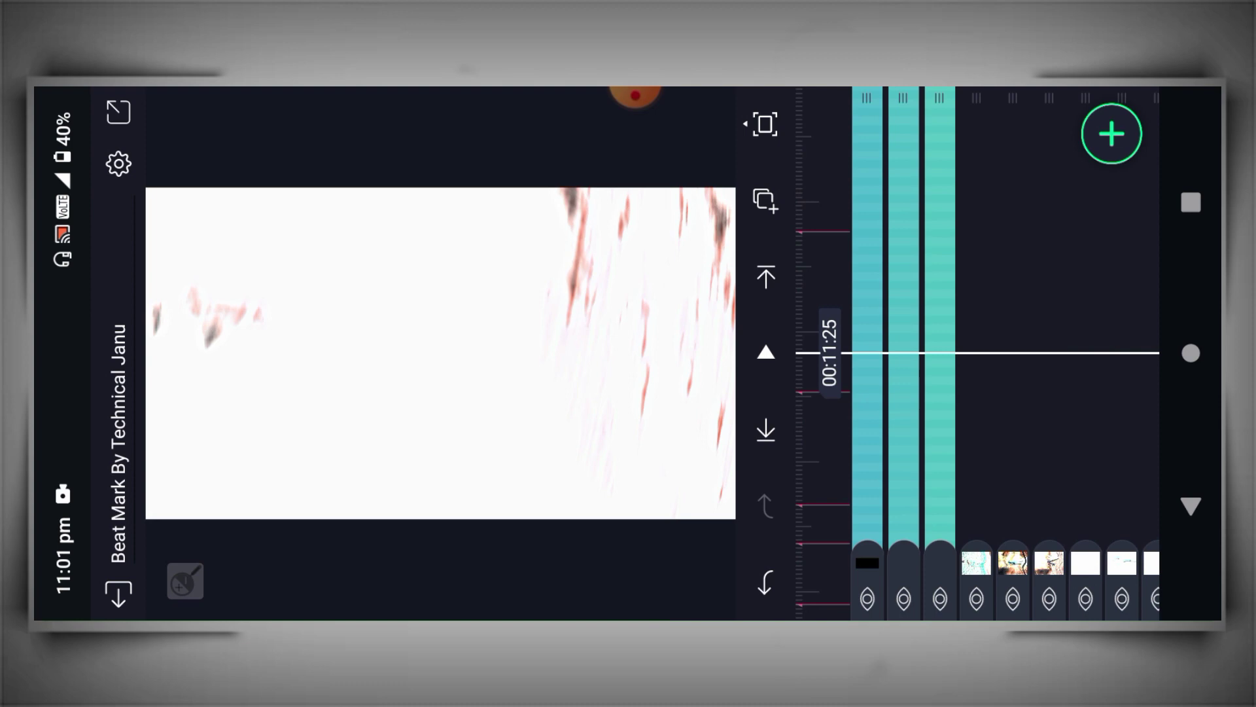
pyautogui.moveTo(1014, 447); pyautogui.dragTo(1003, 238)
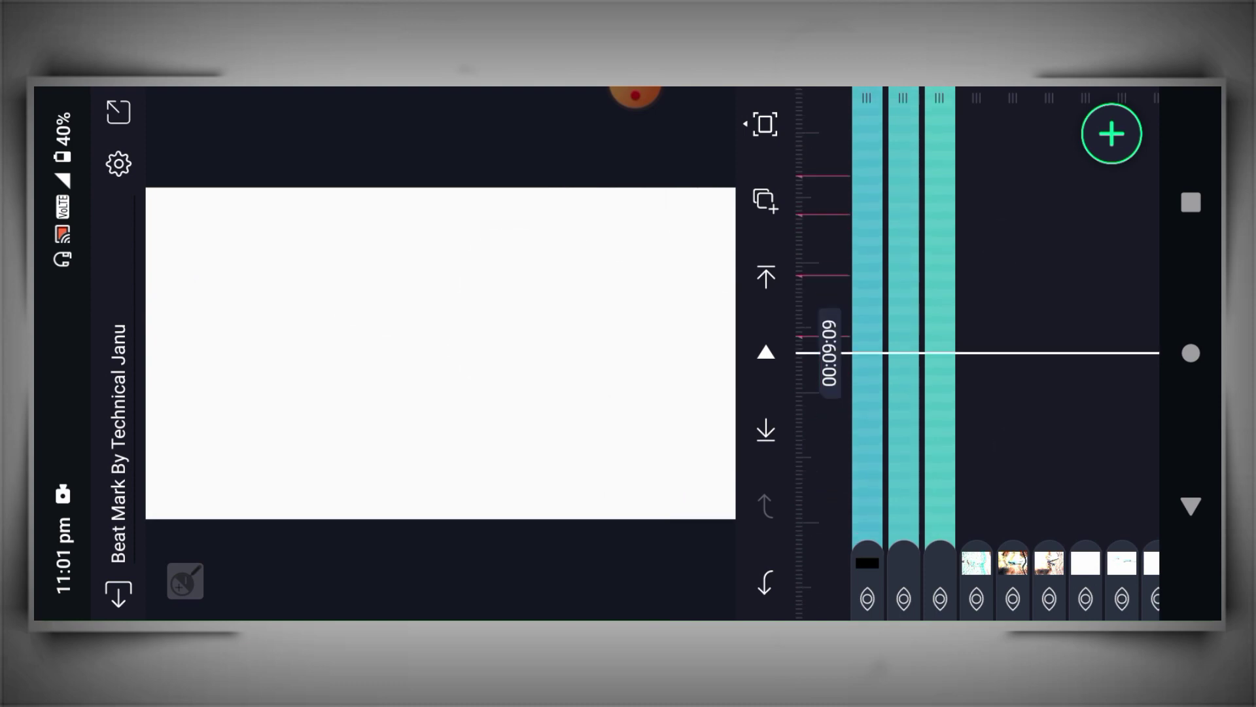